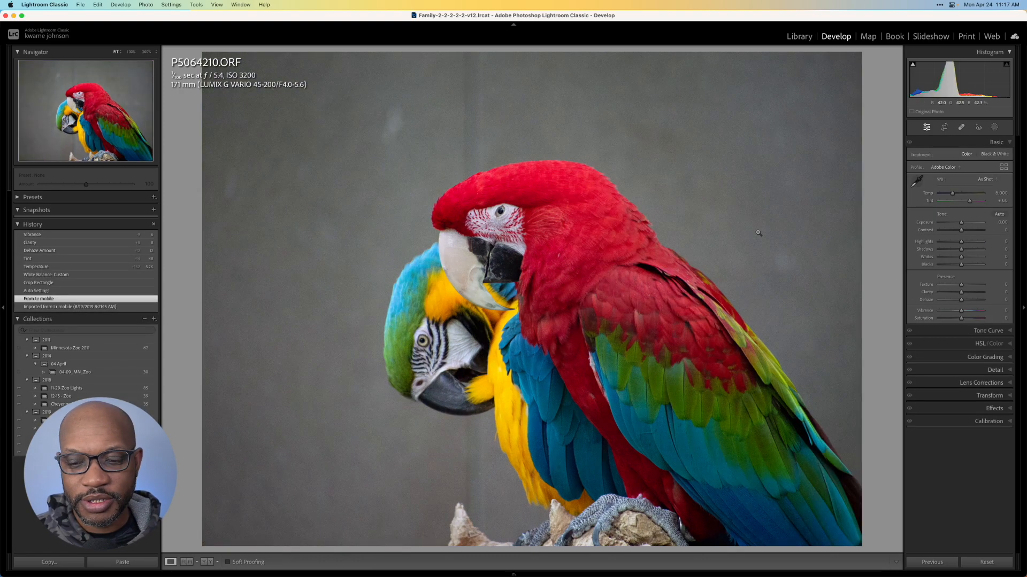
Step: Apply automatic tone settings and set the white balance by sampling the gray background beside the red parrot's head
click(22, 224)
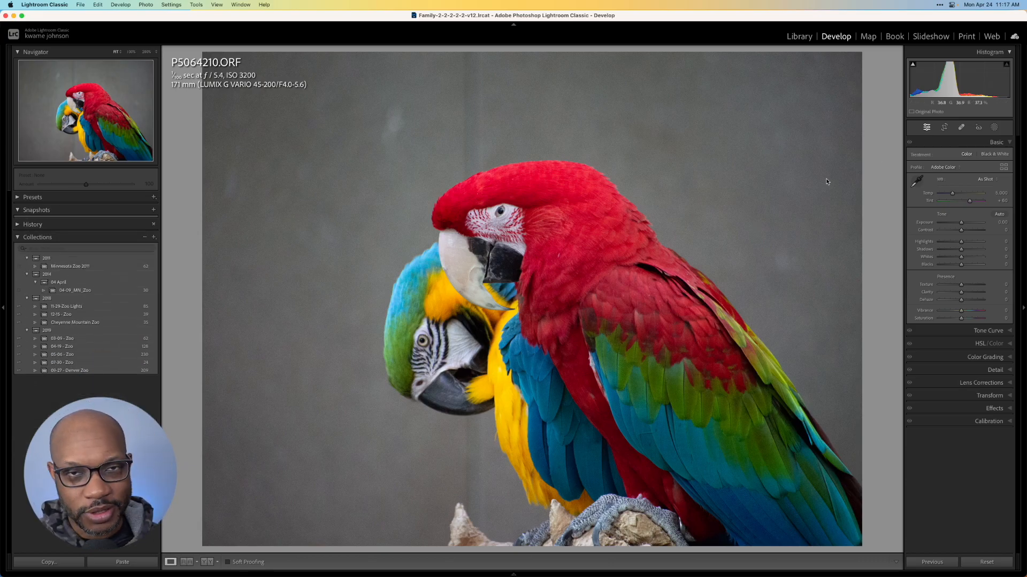
click(999, 215)
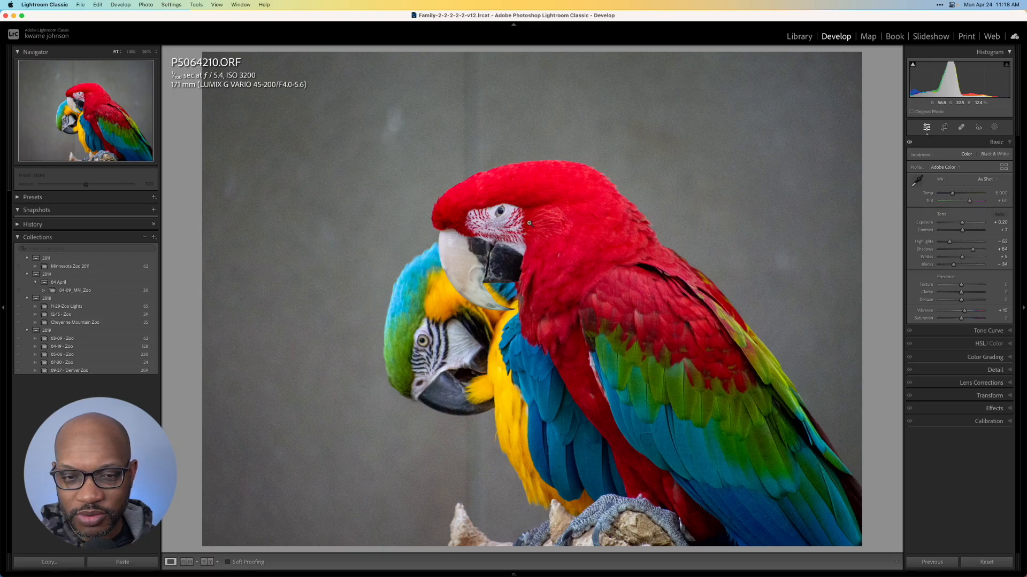
click(510, 228)
click(917, 181)
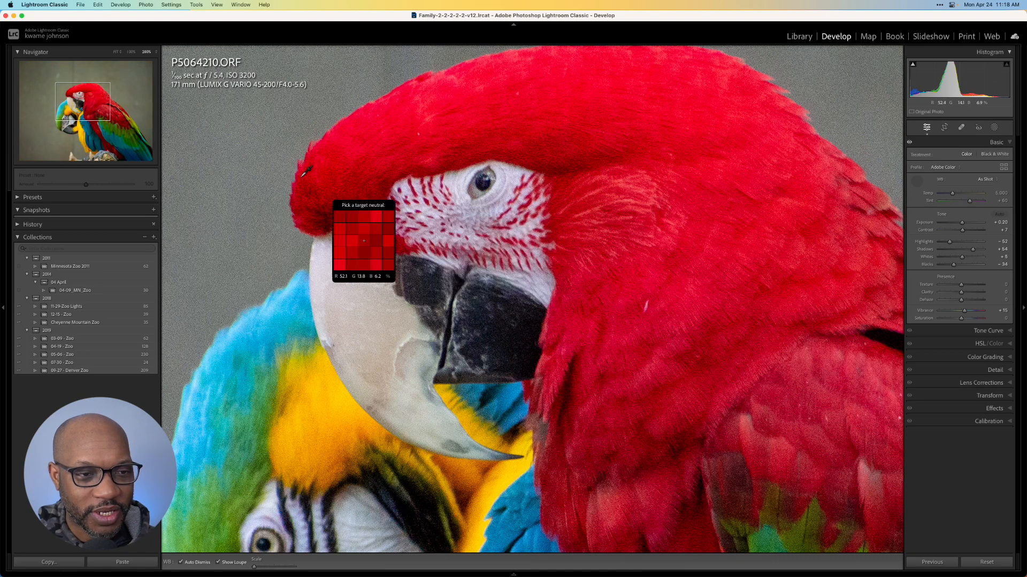
click(281, 131)
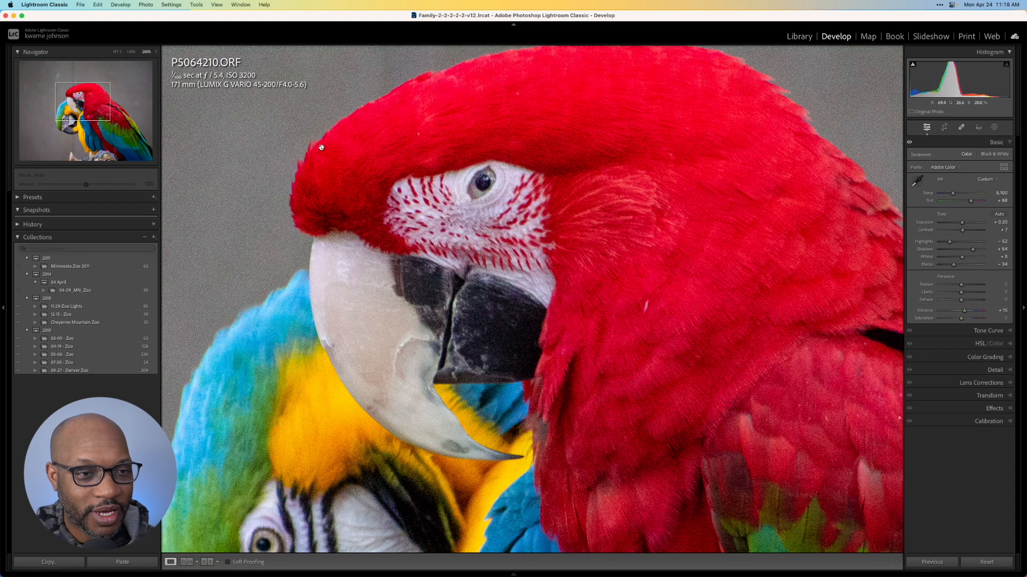
click(409, 198)
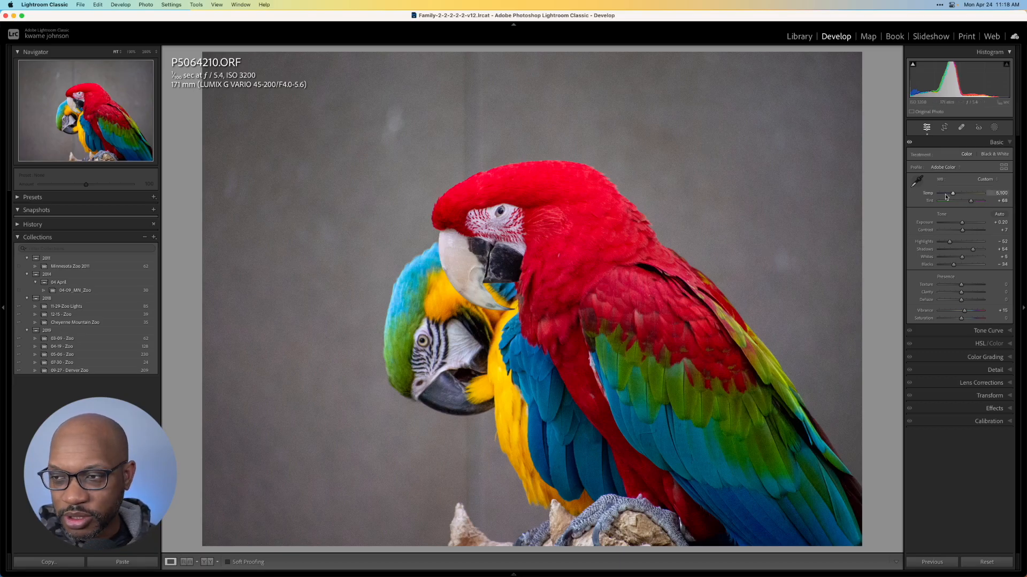
Step: Crop the photo slightly tighter at its original aspect ratio, keeping both parrots' heads inside the frame
key(r)
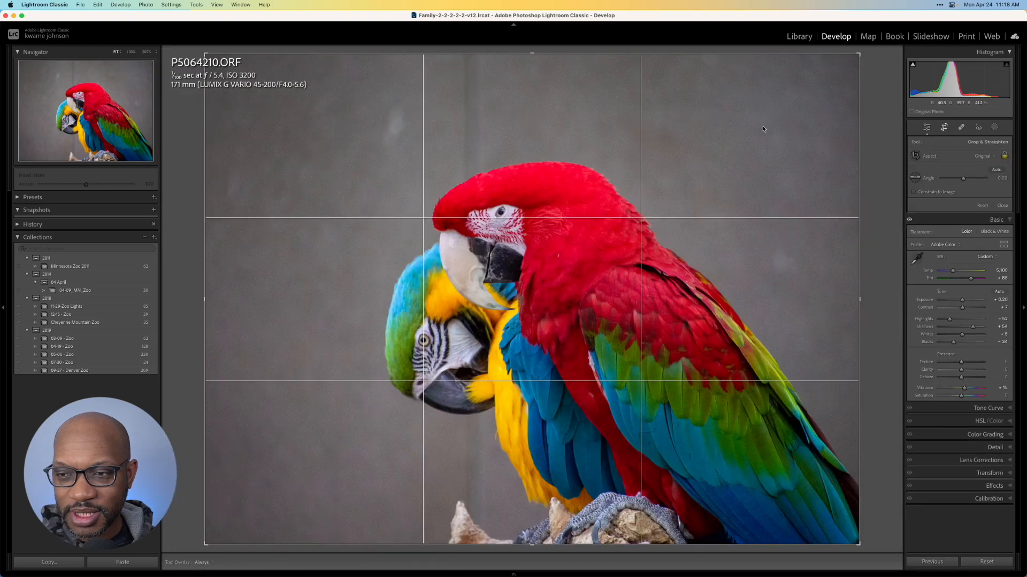
drag(859, 55, 850, 68)
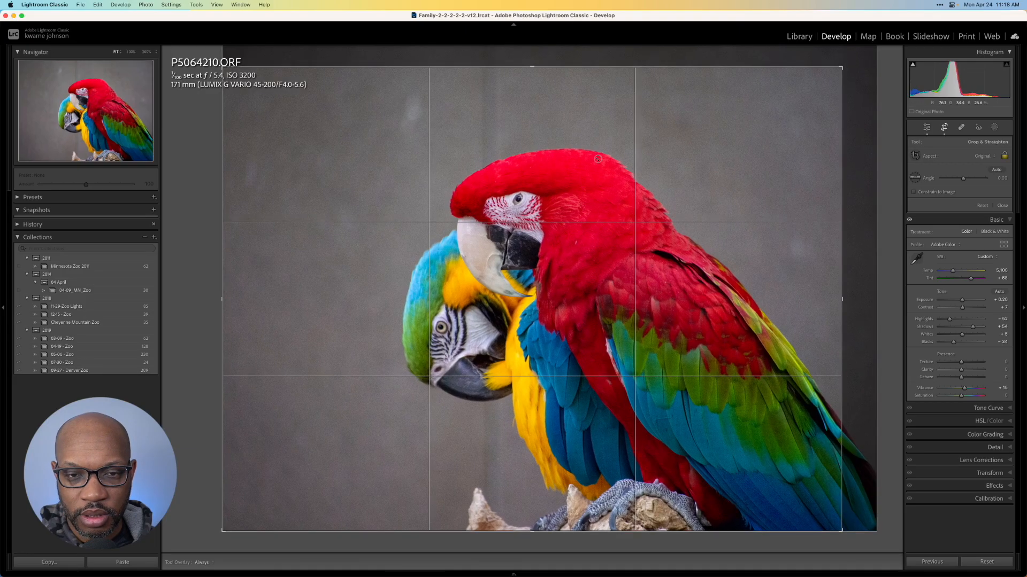
drag(598, 156, 587, 154)
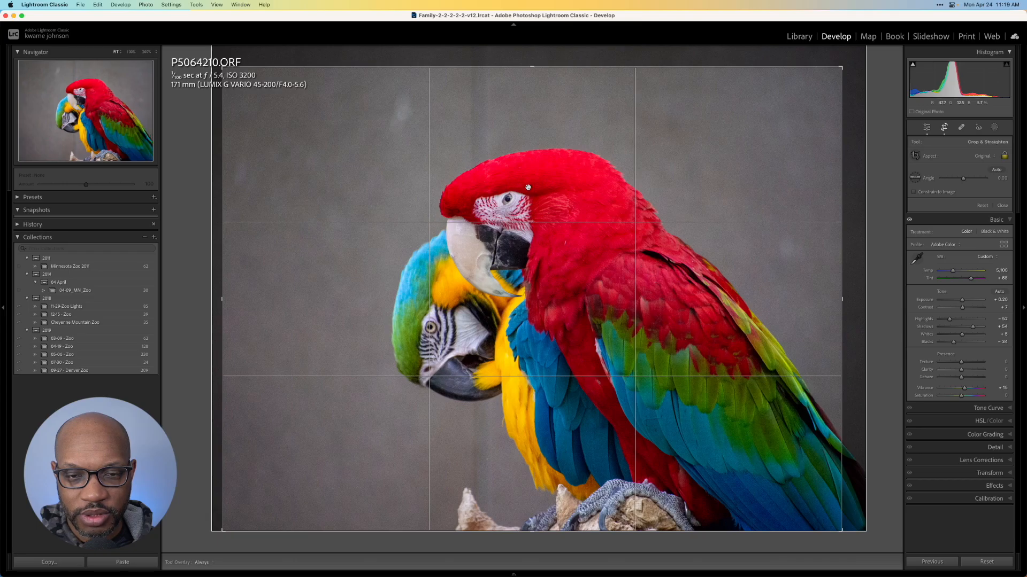
drag(509, 198, 523, 198)
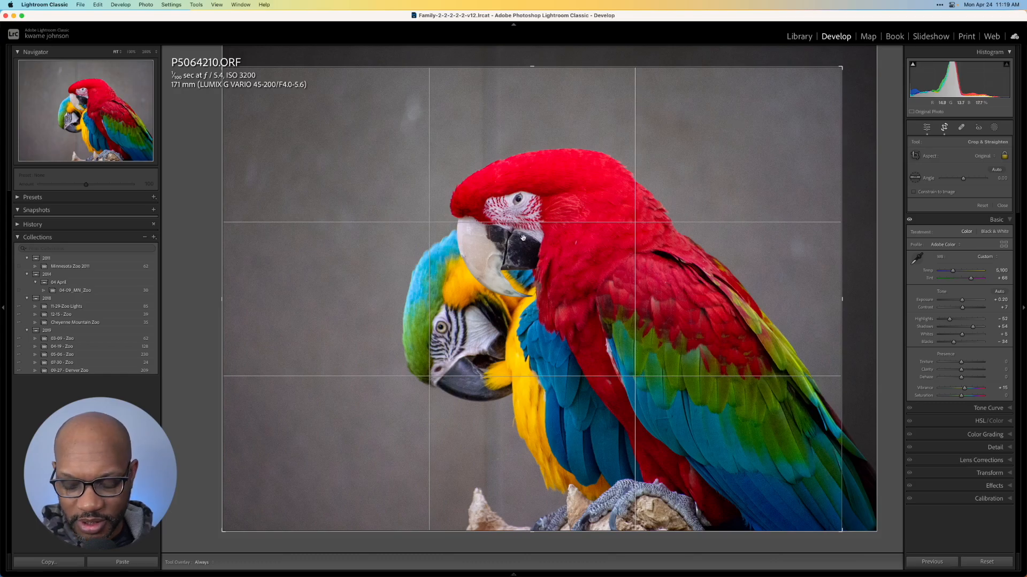
key(Return)
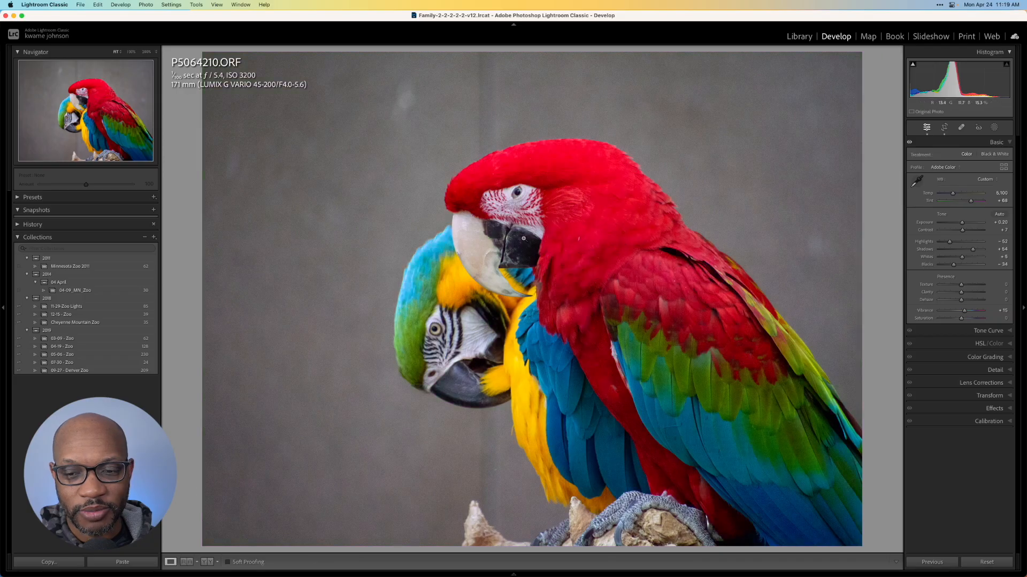
Step: Compare the cropped, color-corrected photo with its before version
key(backslash)
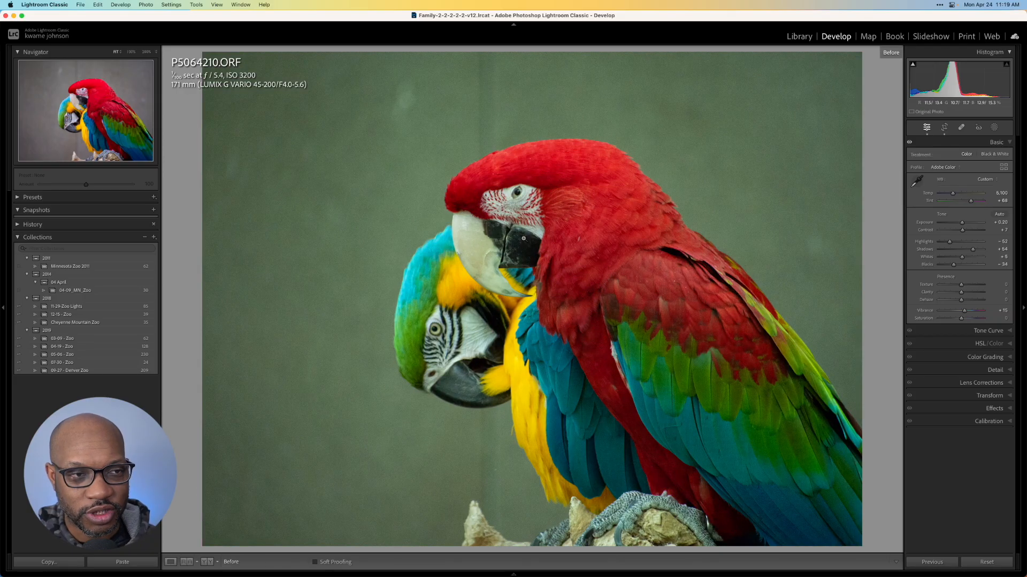
key(backslash)
key(backslash)
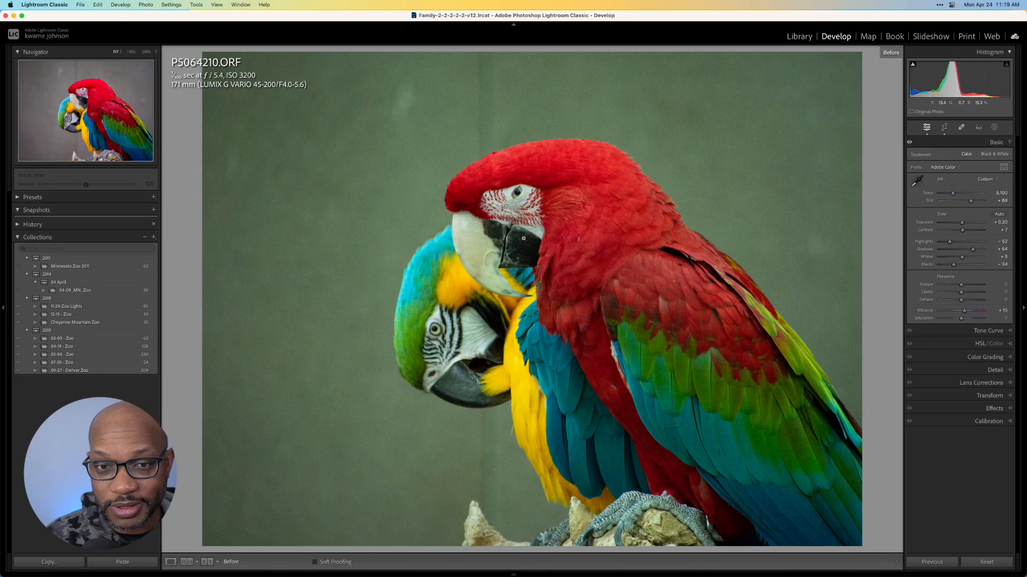
key(backslash)
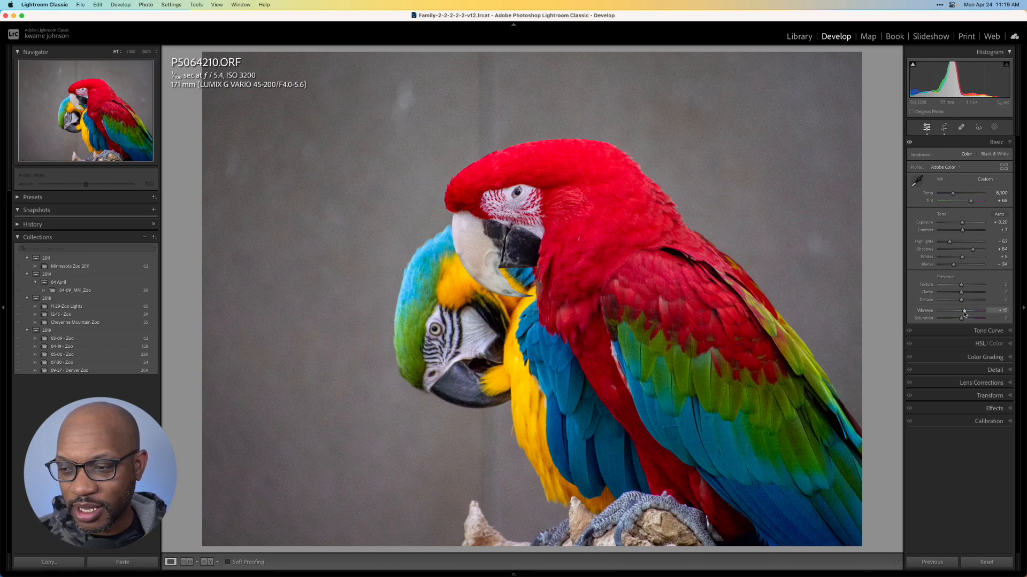
Step: Reduce the photo's global Vibrance to +9 and set Dehaze to +7
drag(965, 314, 963, 314)
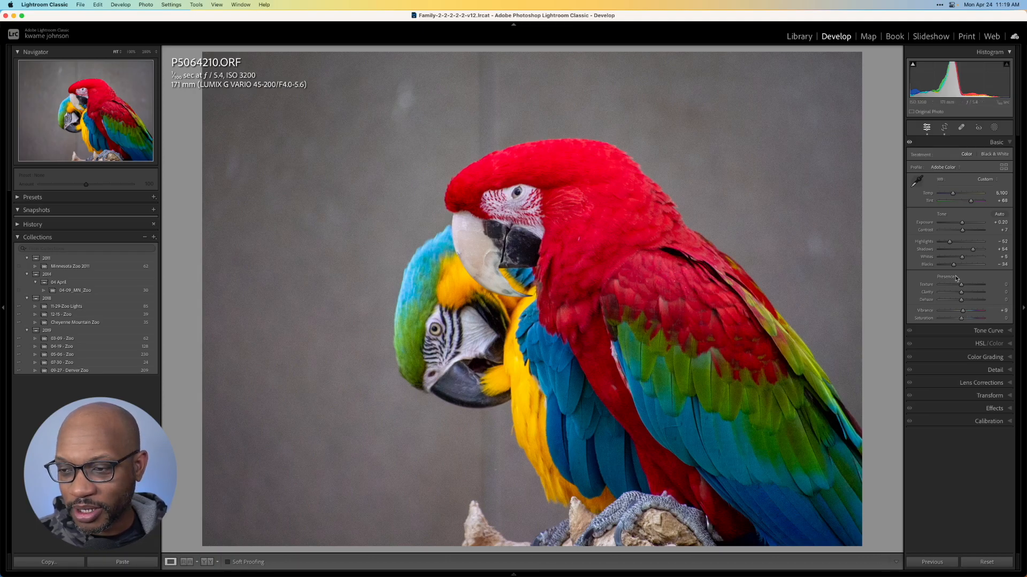
drag(961, 303, 963, 304)
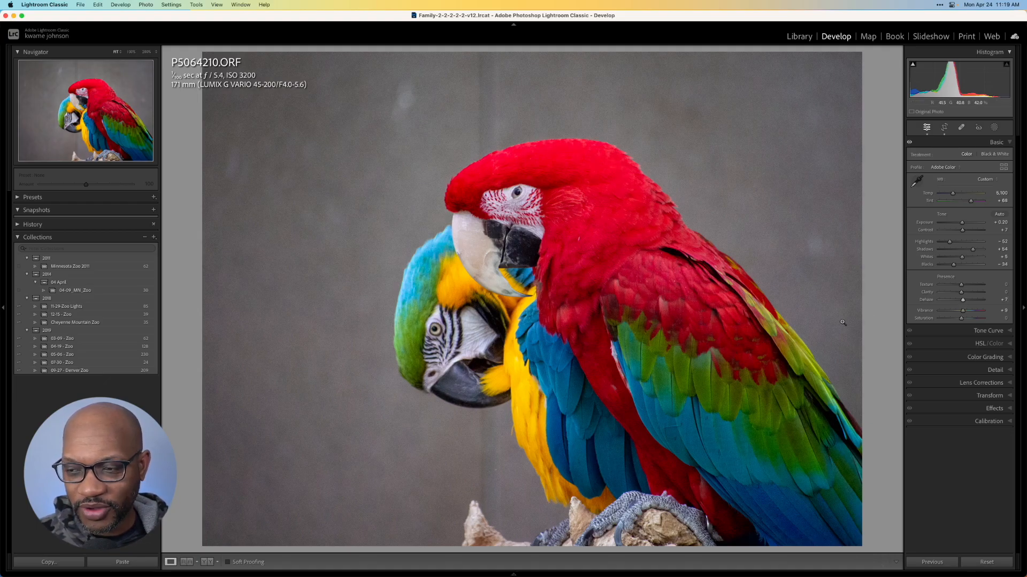
drag(961, 293, 963, 294)
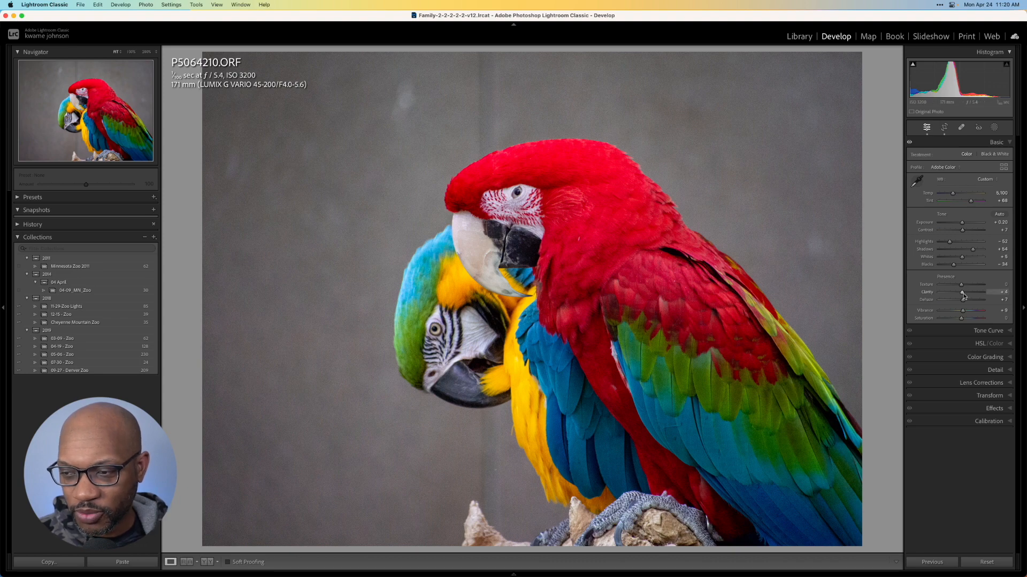
drag(963, 295, 965, 294)
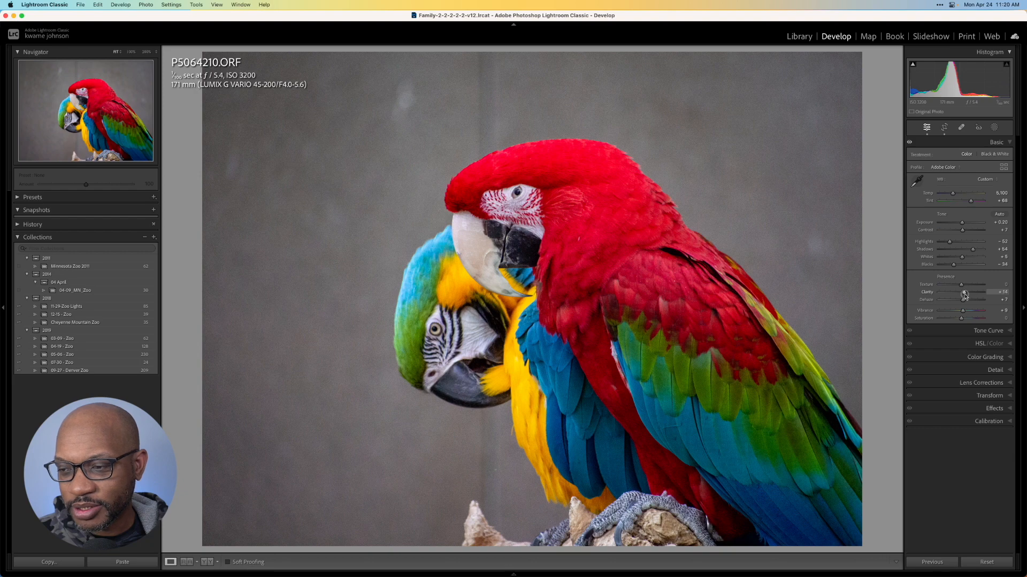
double_click(965, 294)
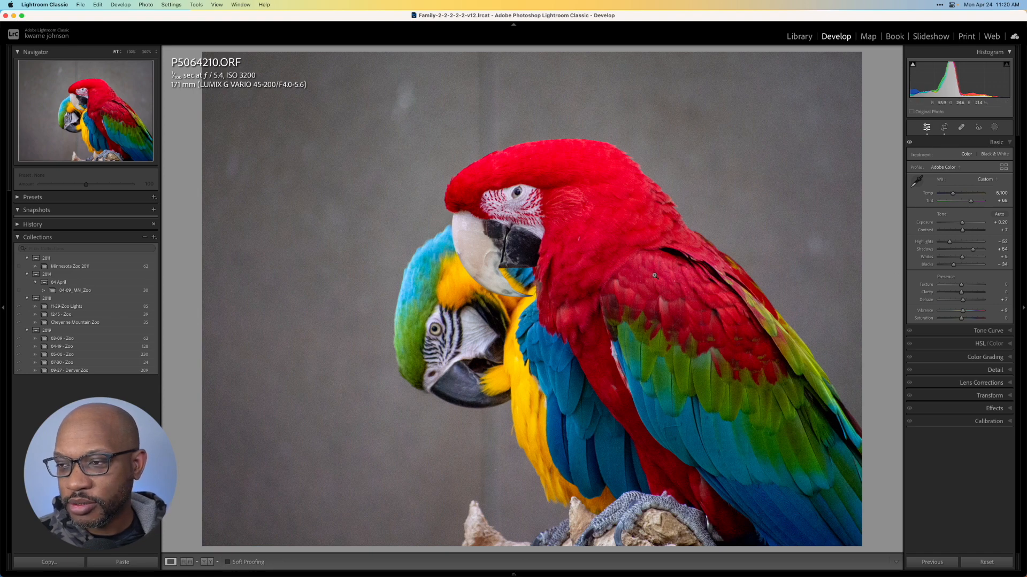
Step: Create a Select Subject mask from the parrots and invert it so it covers the background
click(994, 128)
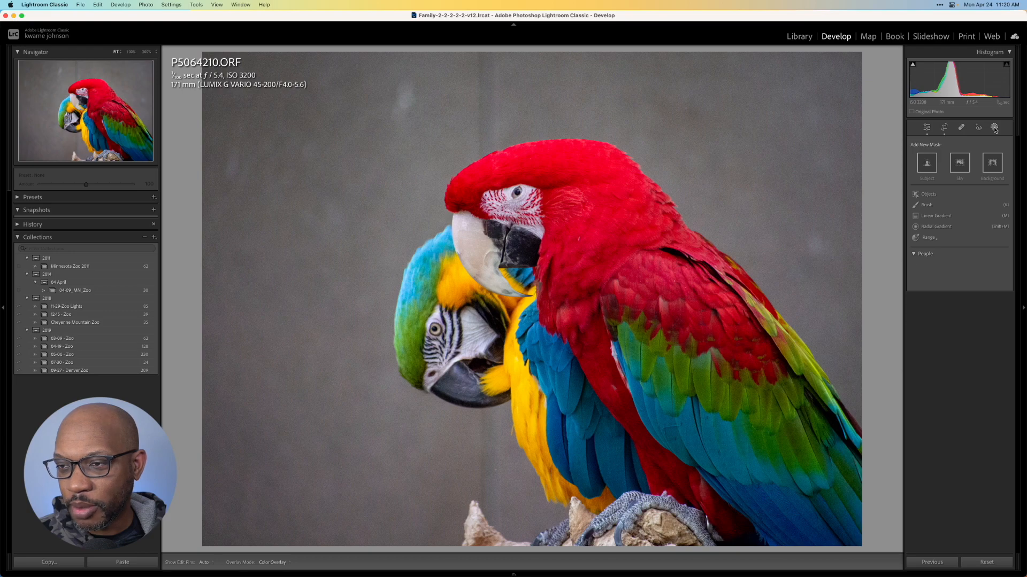
click(930, 165)
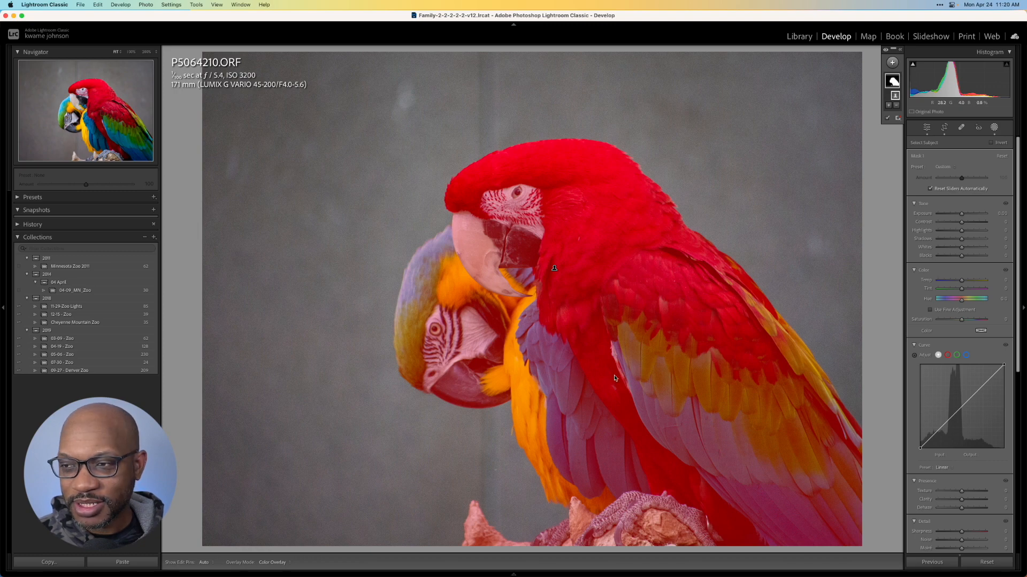
click(991, 143)
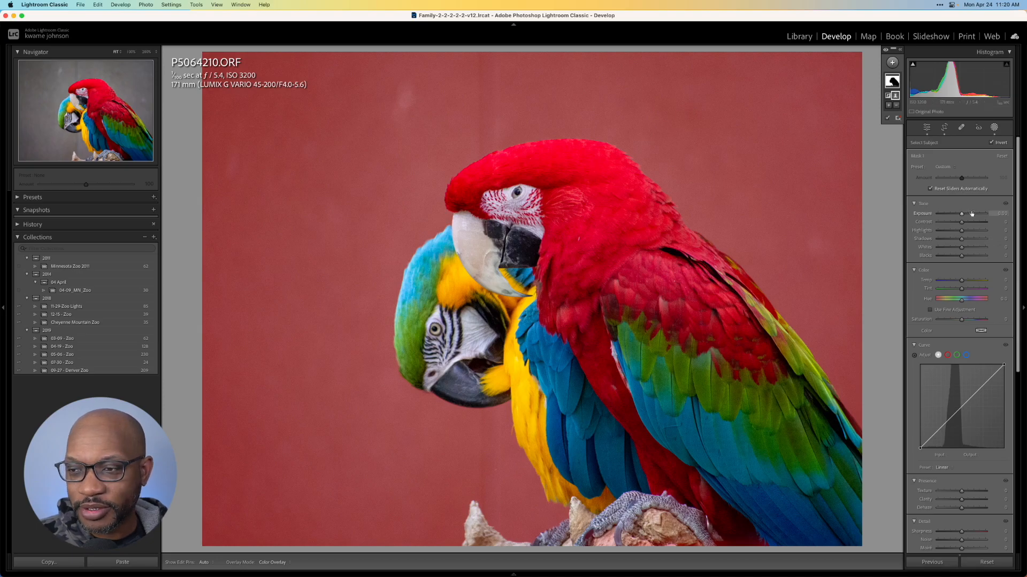
Step: Set the background mask's Exposure to -0.31 and Contrast to -7, and lower its Clarity slightly
drag(961, 215, 960, 214)
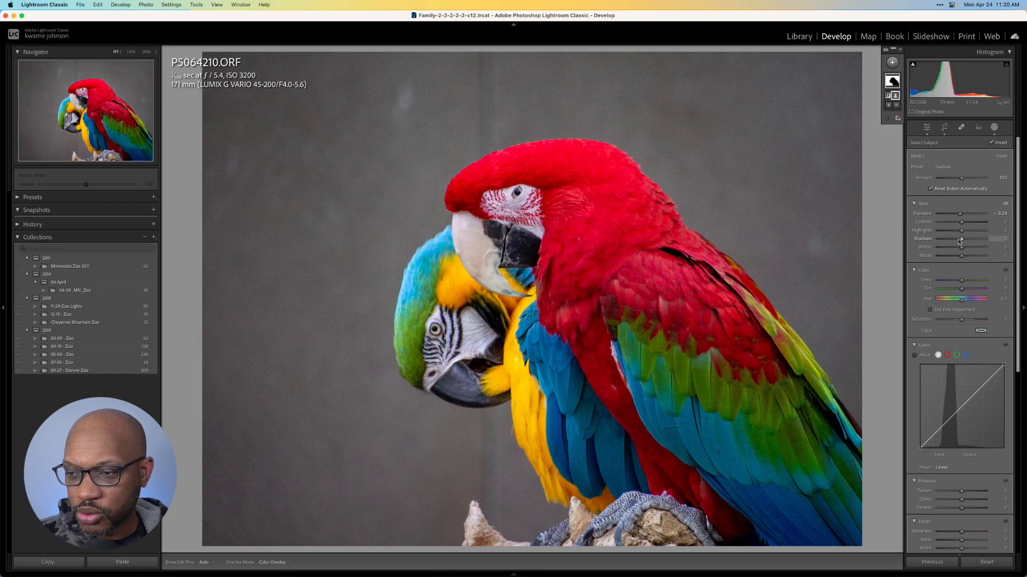
drag(961, 226, 960, 225)
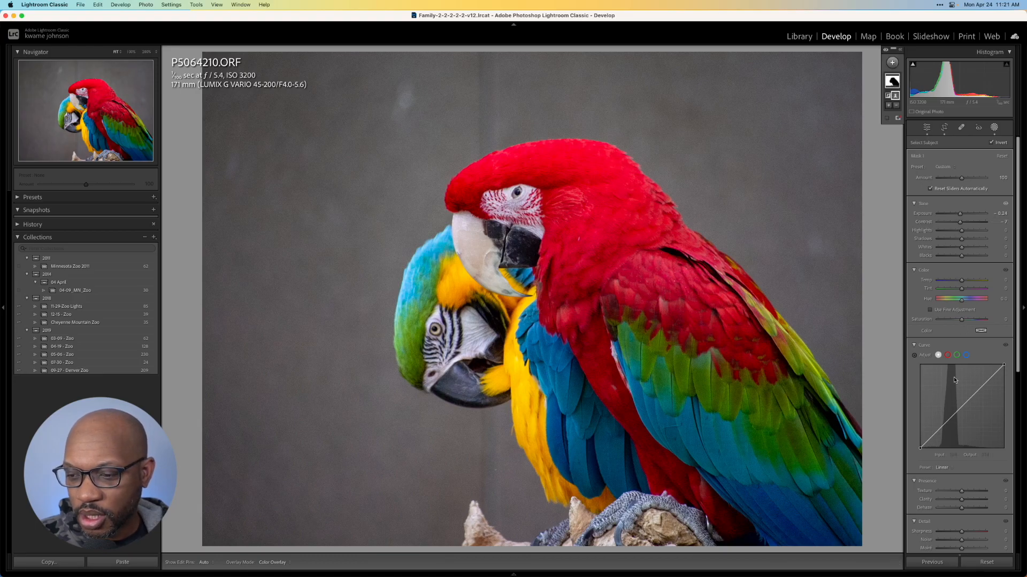
scroll(957, 461, down, 1)
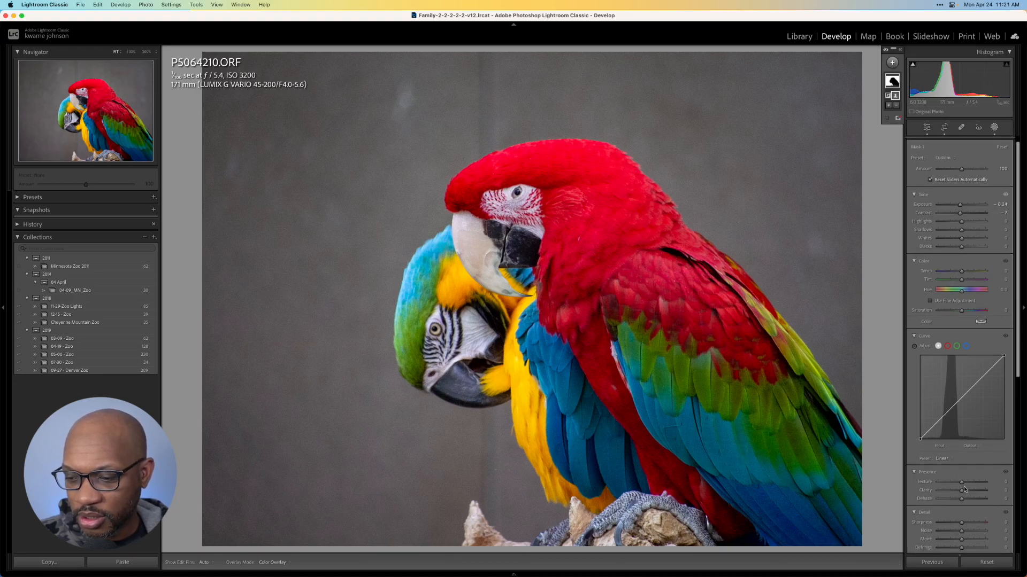
drag(961, 491, 960, 491)
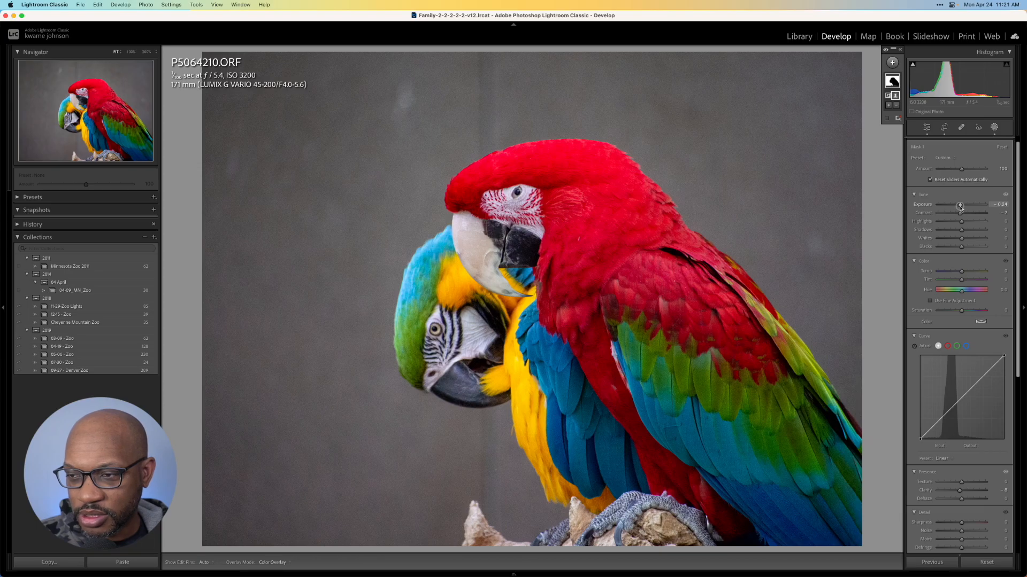
drag(960, 208, 960, 208)
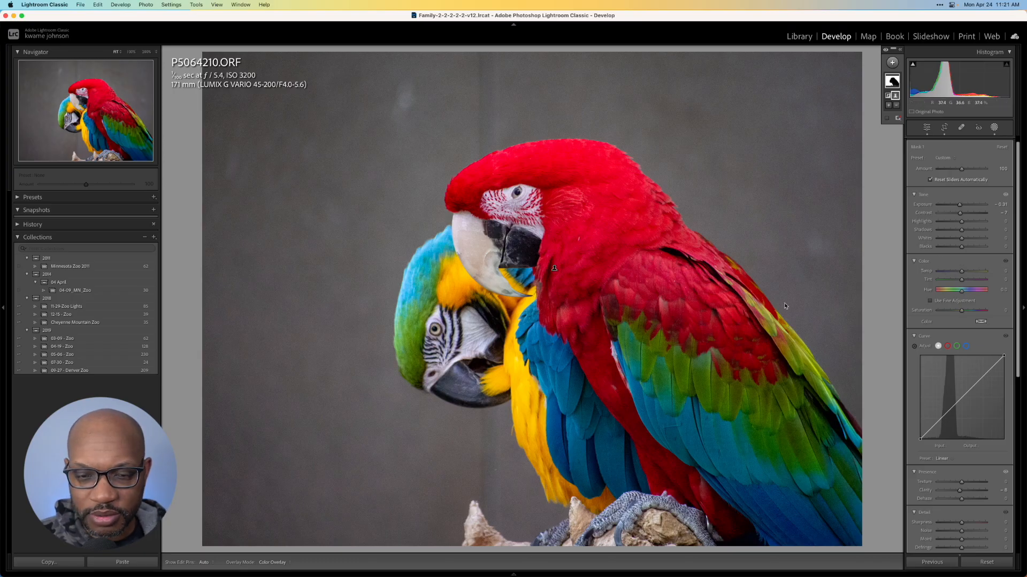
Step: Toggle repeatedly between the before and after versions to judge the darkened background and overall color
key(backslash)
key(backslash)
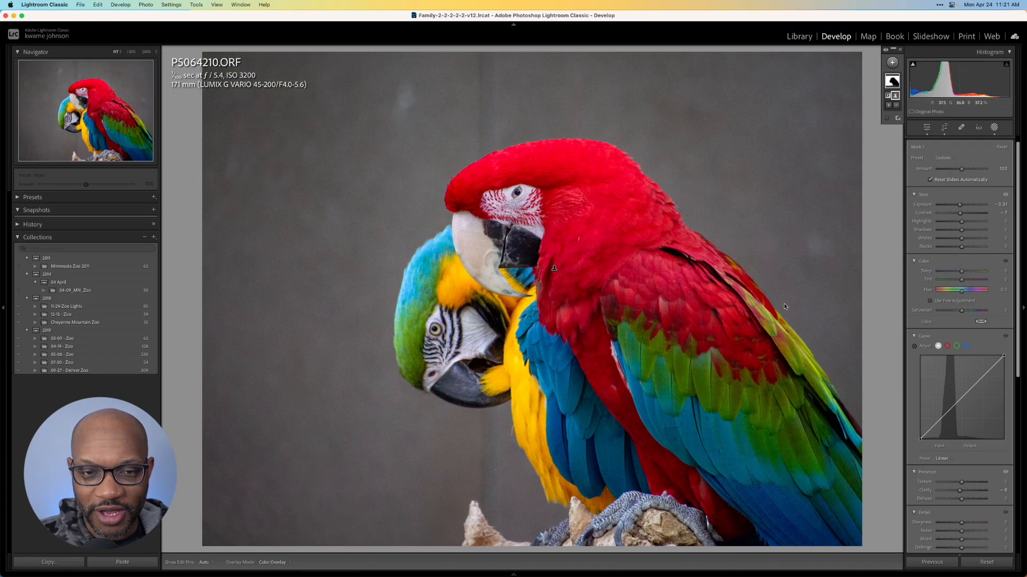
key(backslash)
key(backslash)
key(backslash)
key(backslash)
key(backslash)
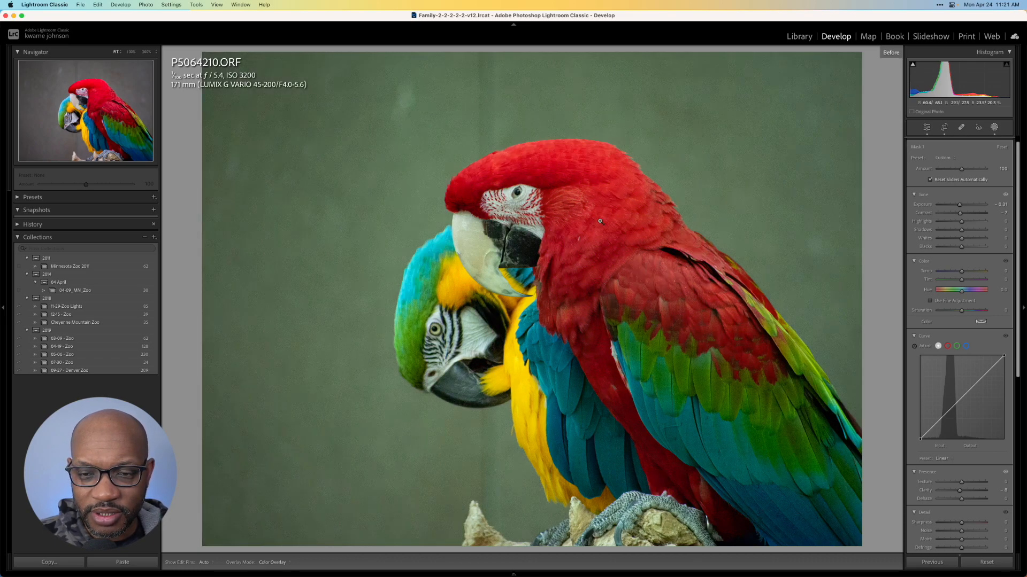
key(backslash)
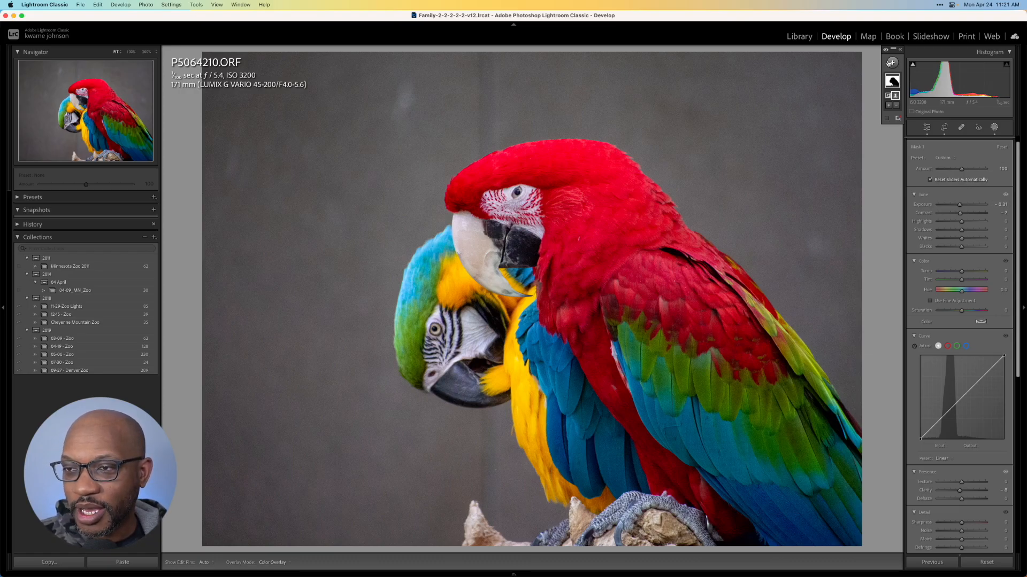
Step: Add a second Select Subject mask covering the parrots and lower its Highlights to -23
click(891, 63)
click(909, 79)
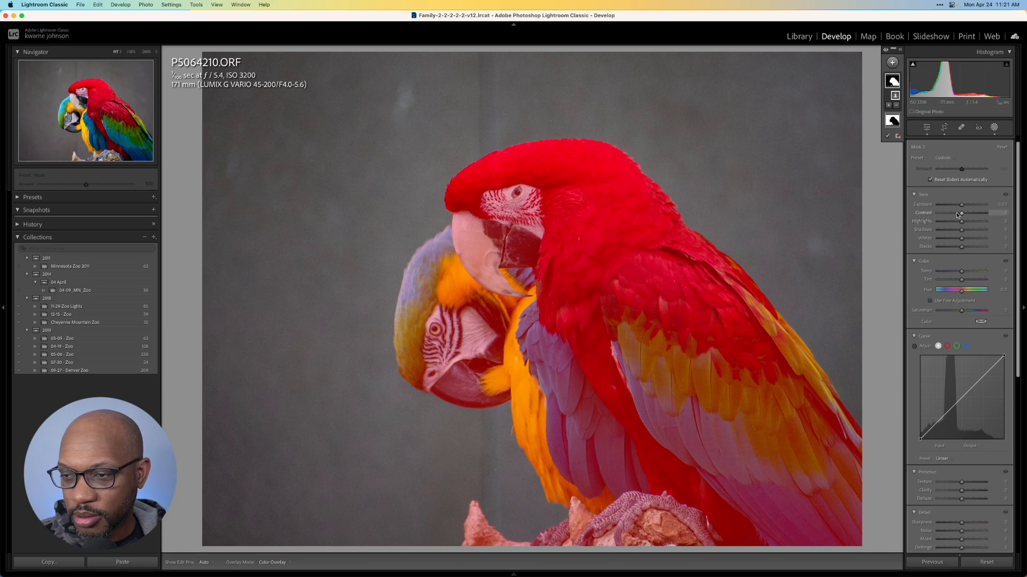
drag(962, 224, 957, 222)
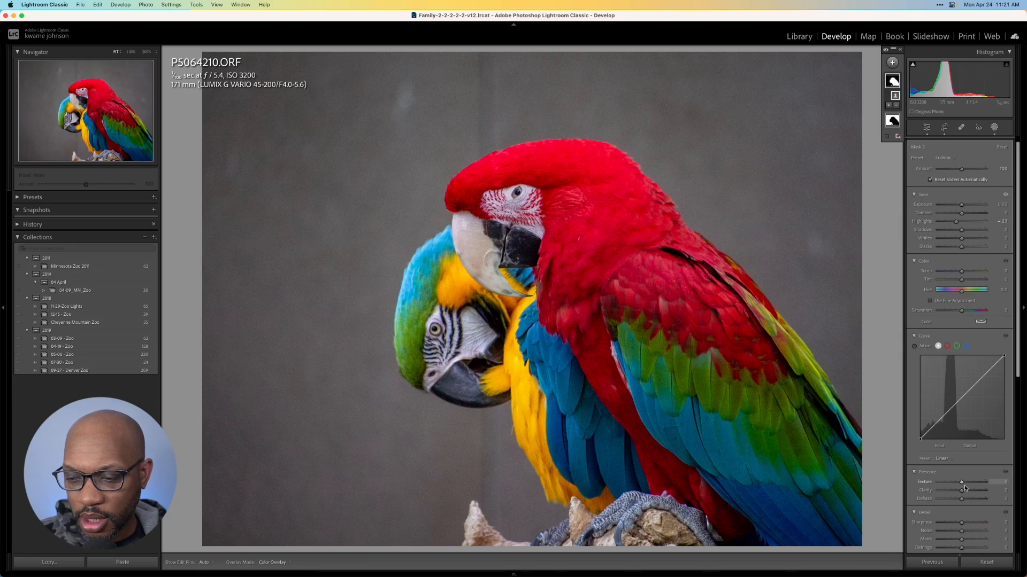
Step: Raise the parrot mask's Clarity moderately, checking the red parrot's feather detail up close and fine-tuning the amount
drag(961, 491, 966, 494)
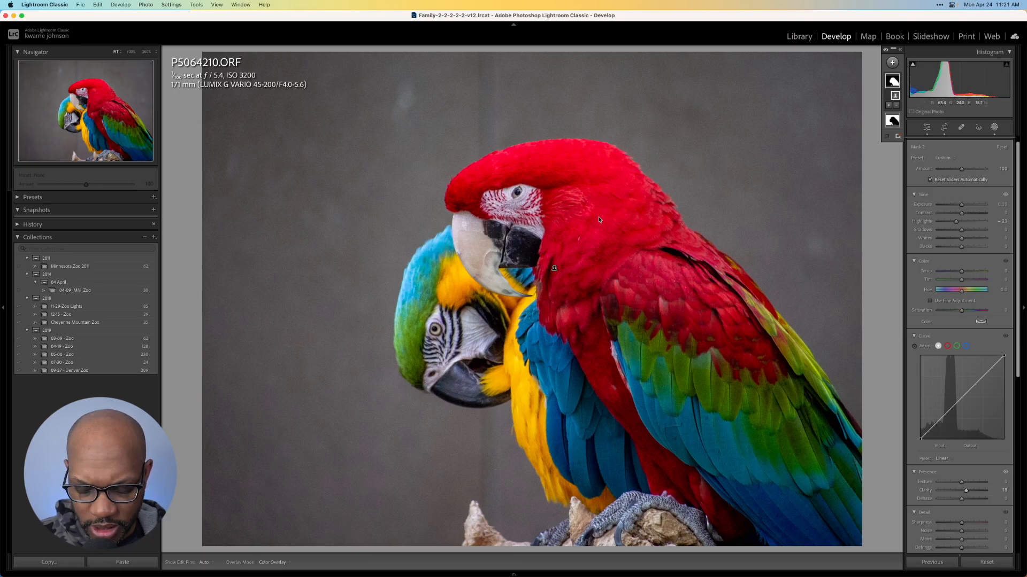
click(600, 220)
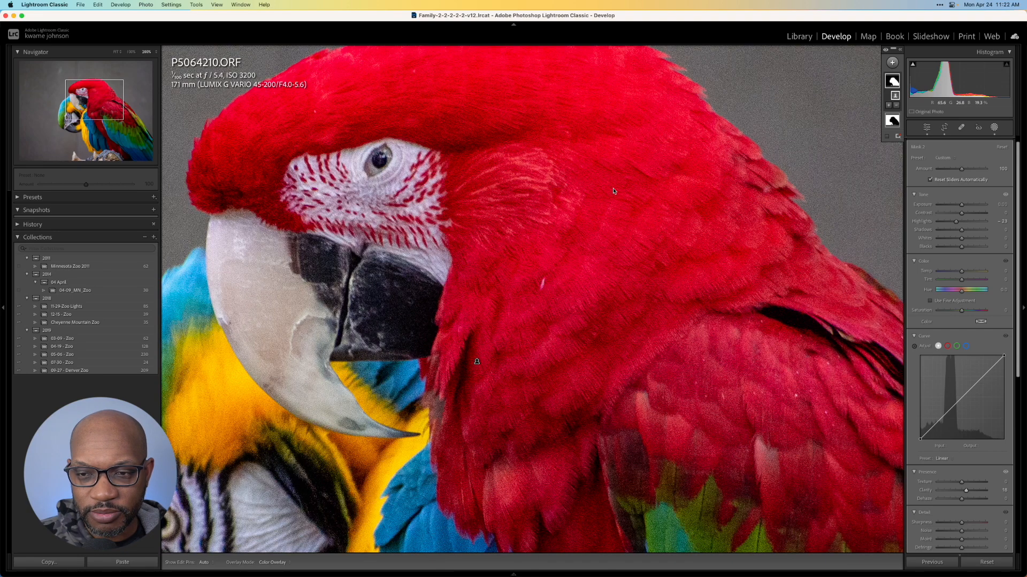
click(614, 191)
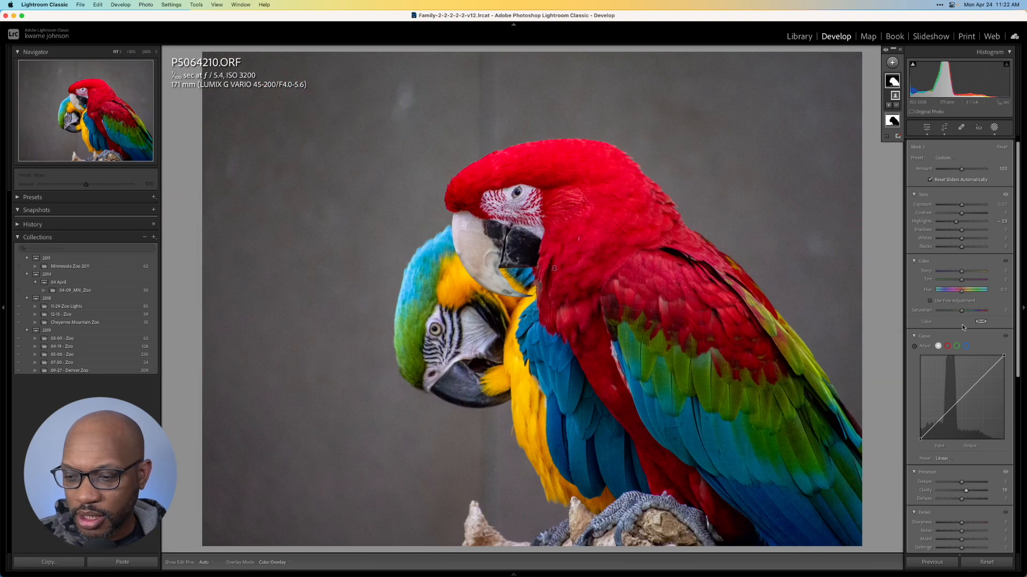
drag(966, 490, 967, 493)
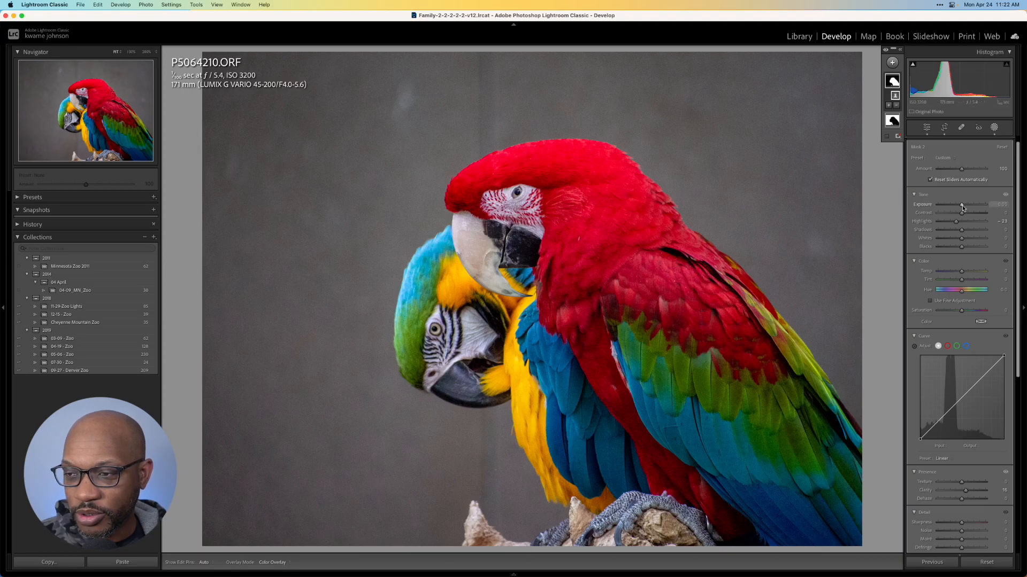
Step: Raise the parrot mask's Exposure to 0.33, lower its Shadows slightly, and compare the photo with its unedited version
drag(962, 206, 964, 207)
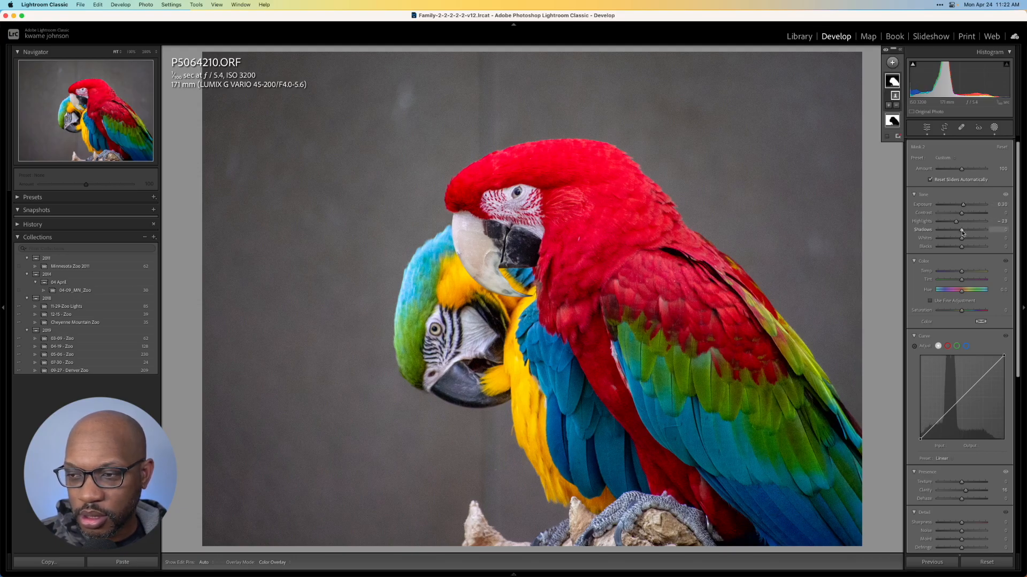
drag(962, 231, 964, 206)
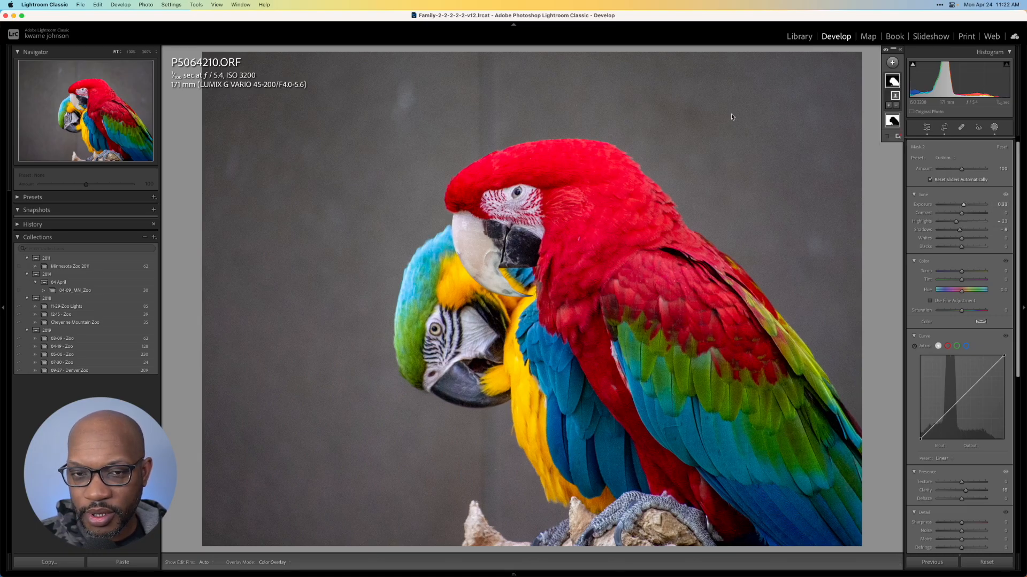
key(backslash)
key(backslash)
key(backslash)
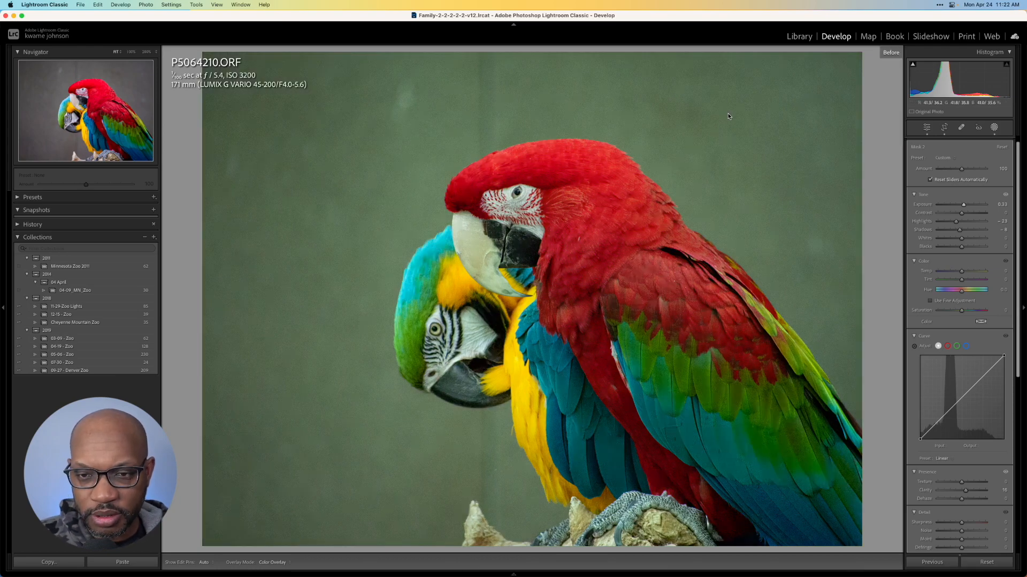
key(backslash)
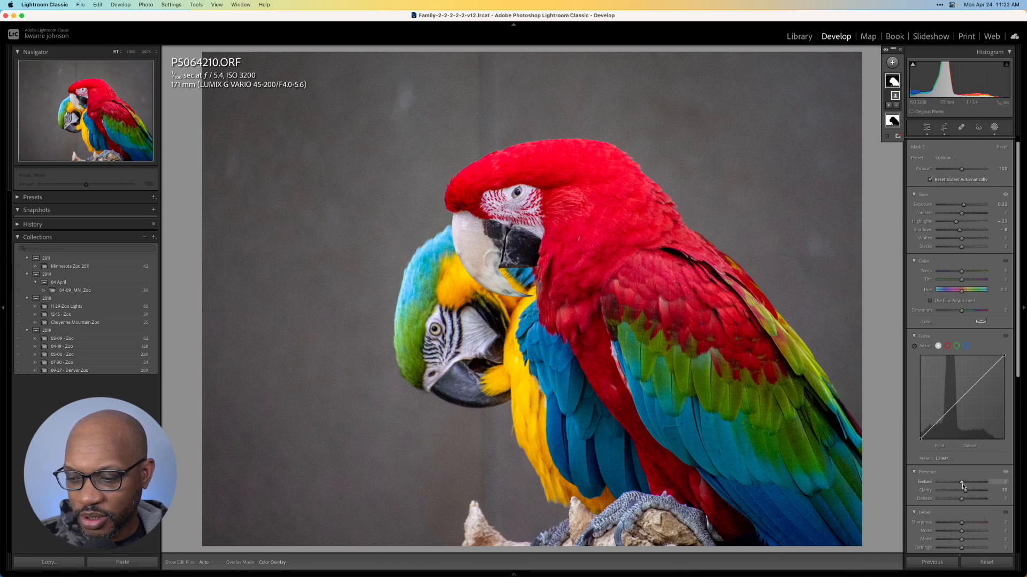
Step: Raise the parrot mask's Texture slightly and check the wing feathers' detail
drag(961, 483, 963, 484)
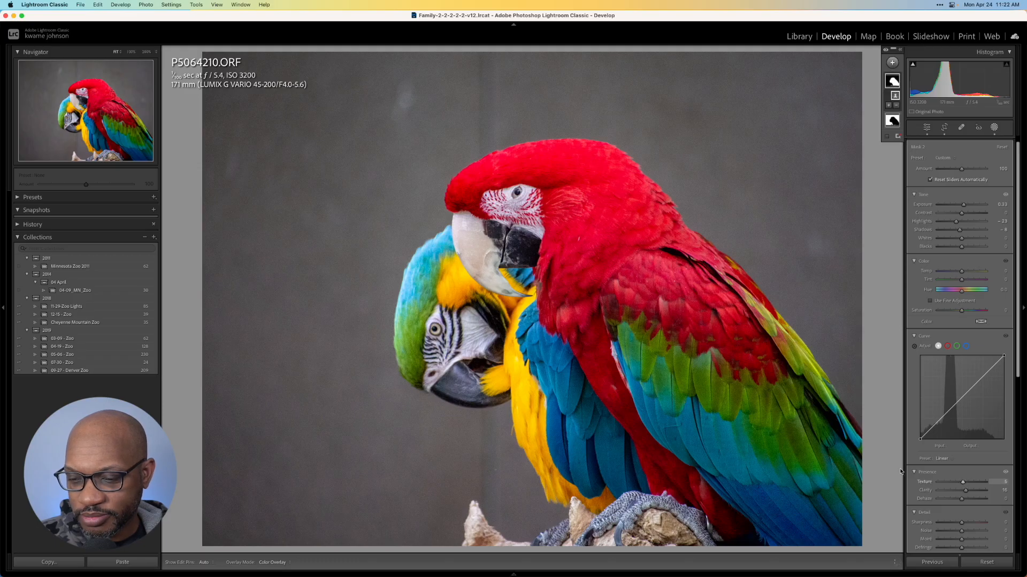
click(695, 386)
click(692, 384)
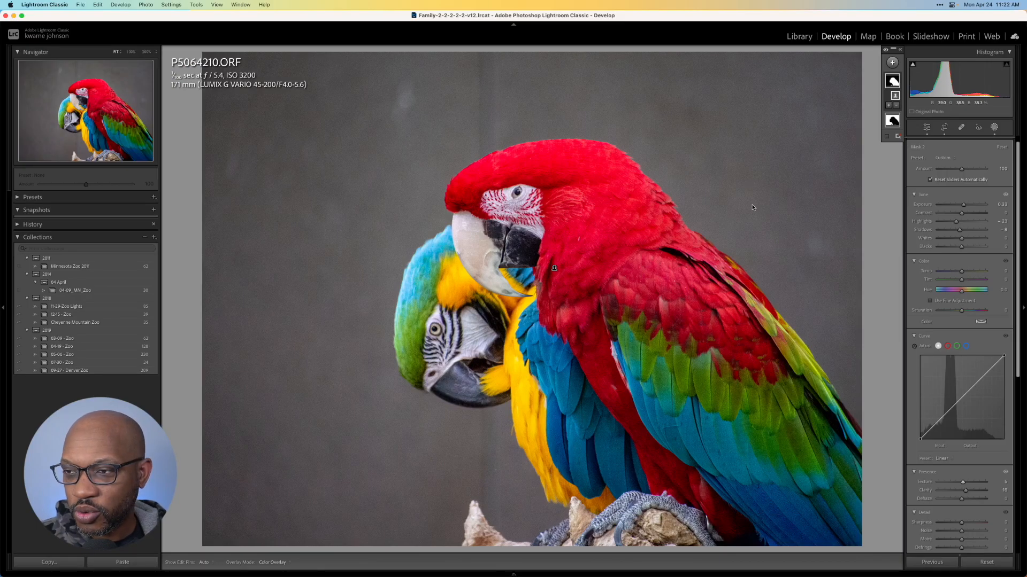
Step: Add a new brush mask, reduce the brush size to 3.0, and paint over the red parrot's eye
click(516, 192)
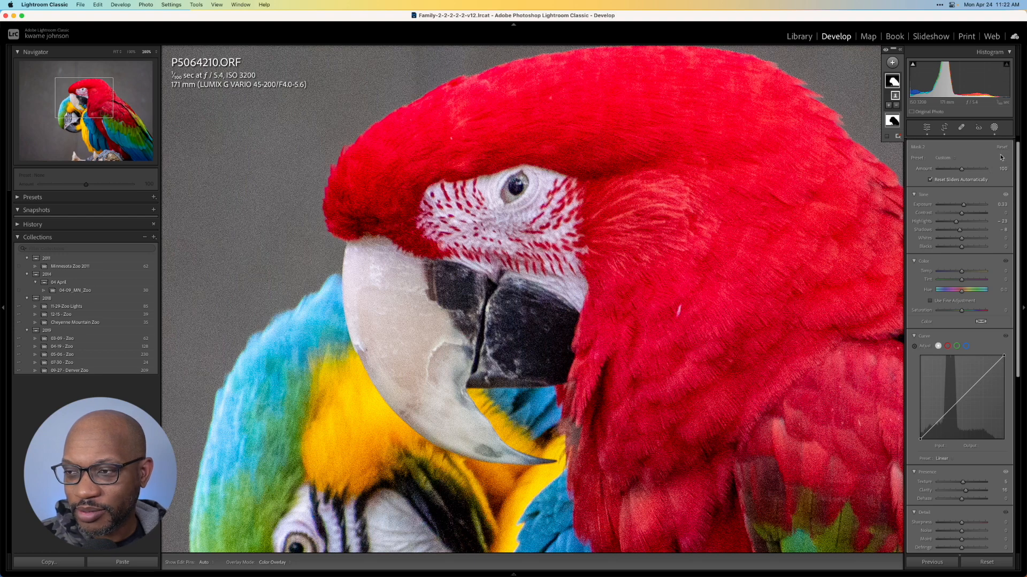
click(994, 128)
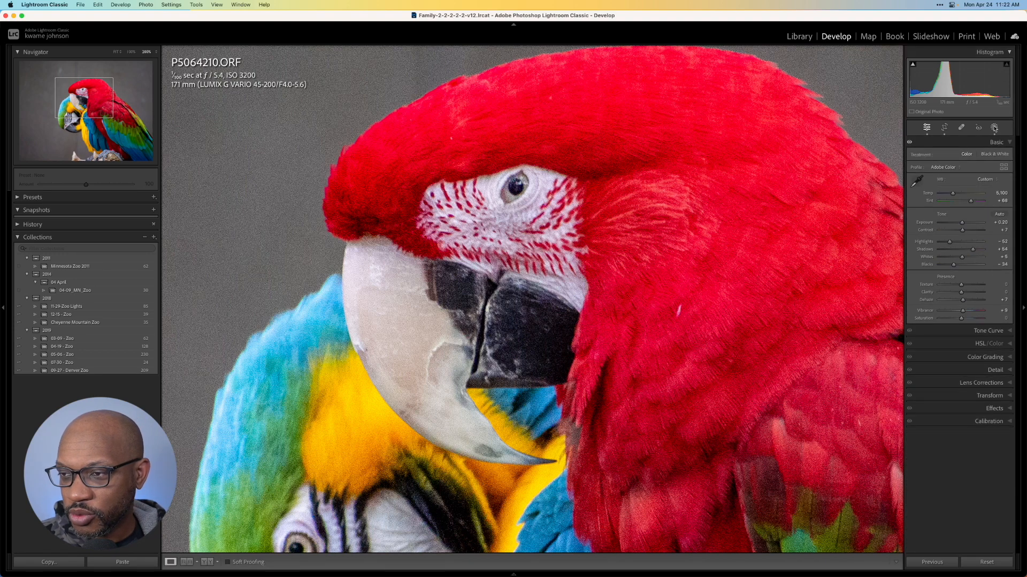
click(994, 127)
click(892, 63)
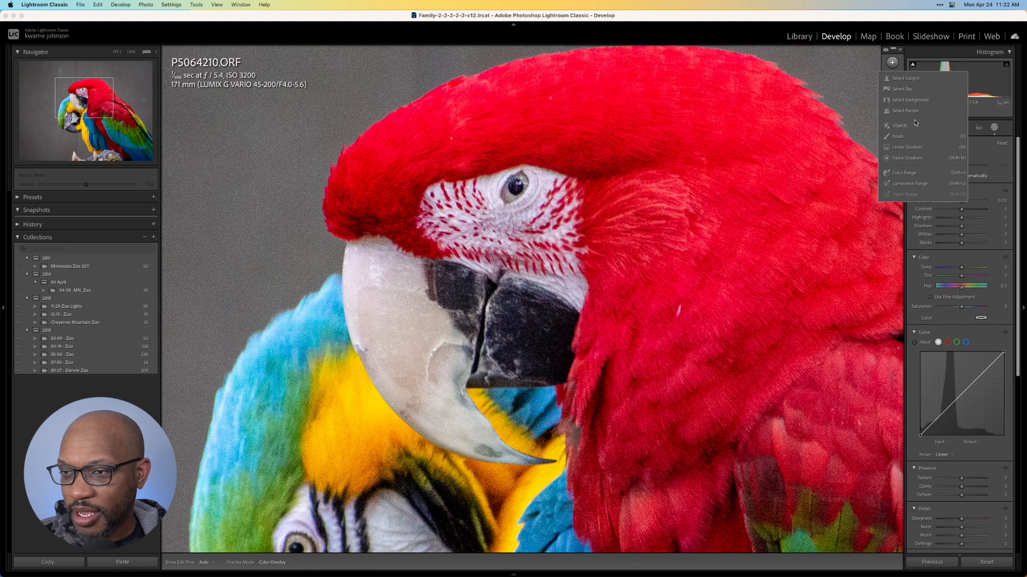
click(915, 137)
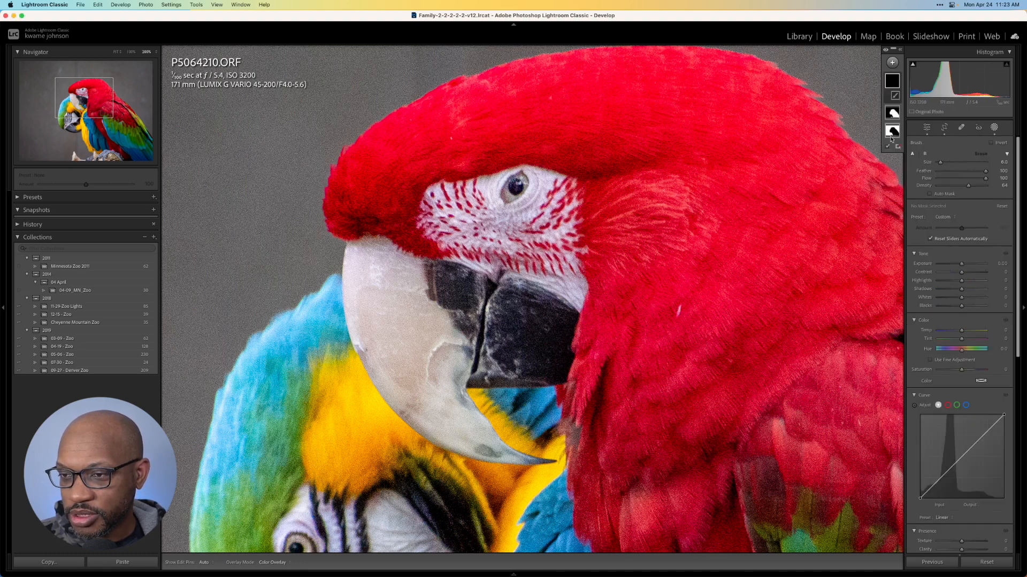
key(bracketleft)
key(bracketleft)
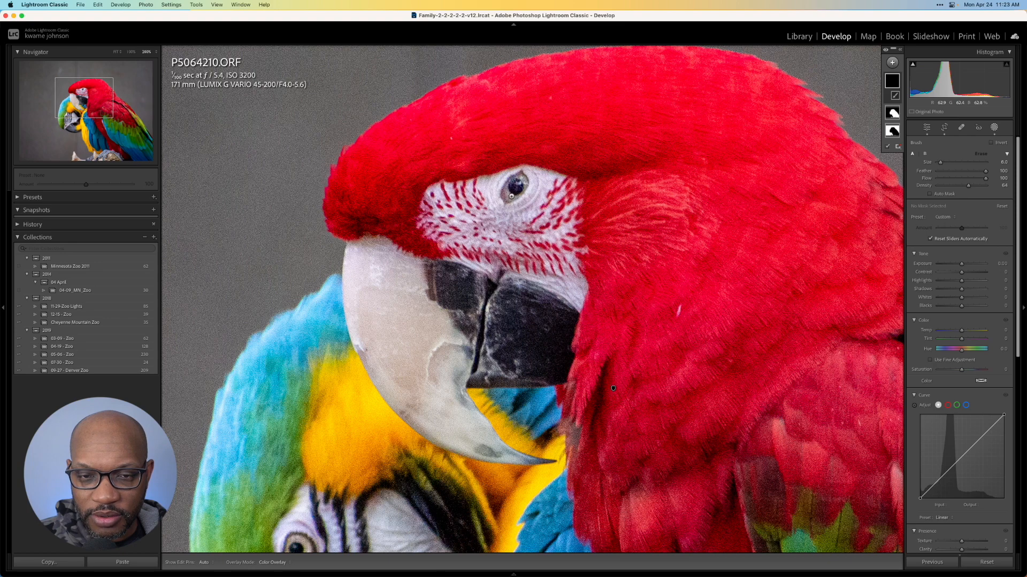
key(bracketleft)
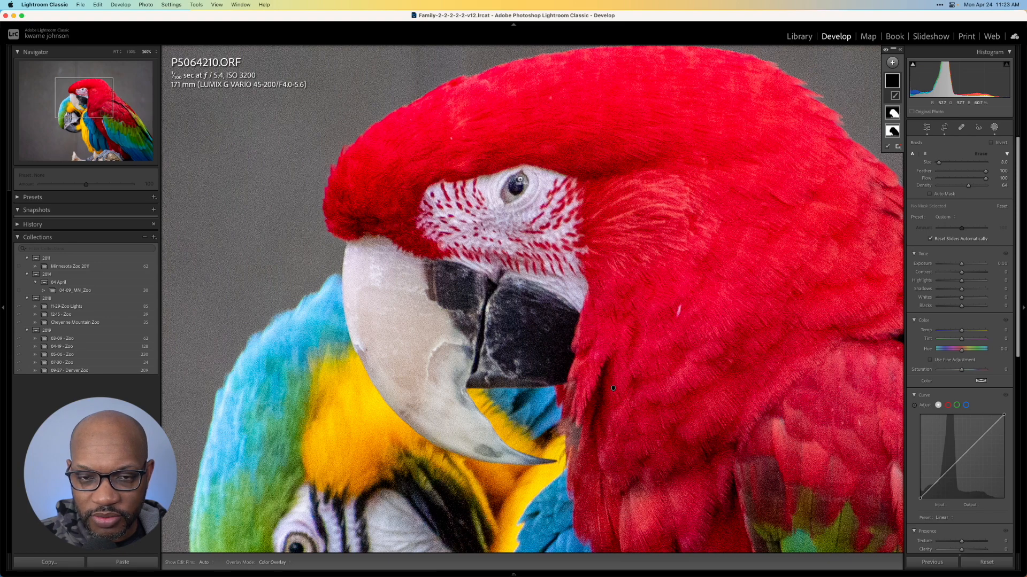
key(h)
mouse_move(517, 186)
mouse_down()
mouse_move(509, 194)
mouse_move(516, 184)
mouse_up()
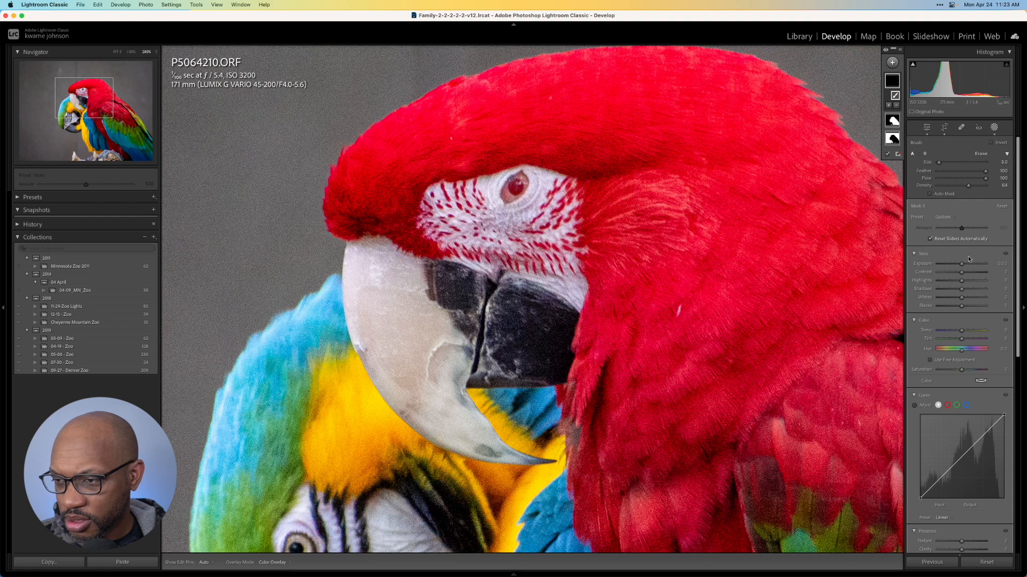
Step: Apply the Iris Enhance preset to the eye mask and hide the mask overlay
click(948, 218)
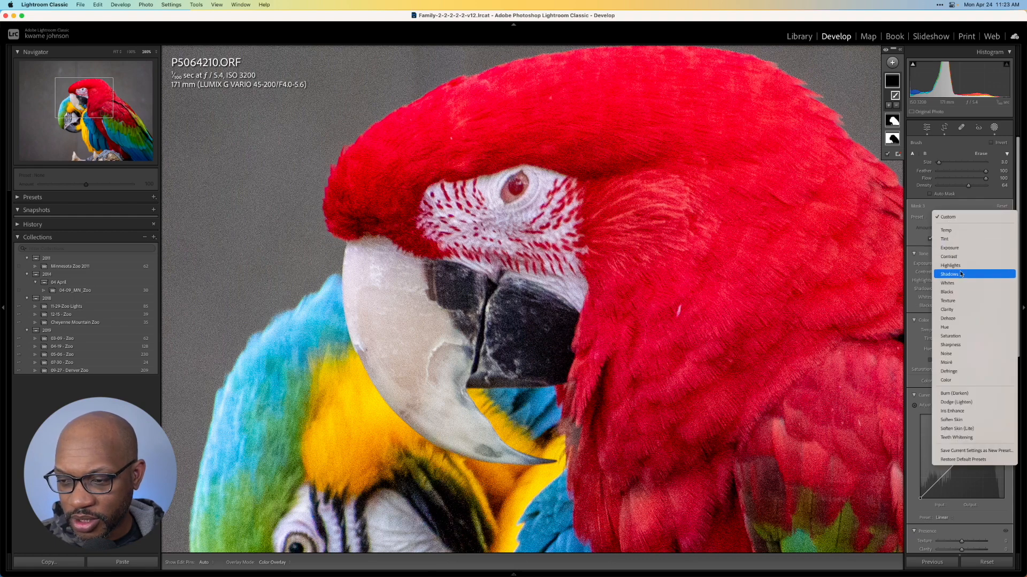
click(968, 412)
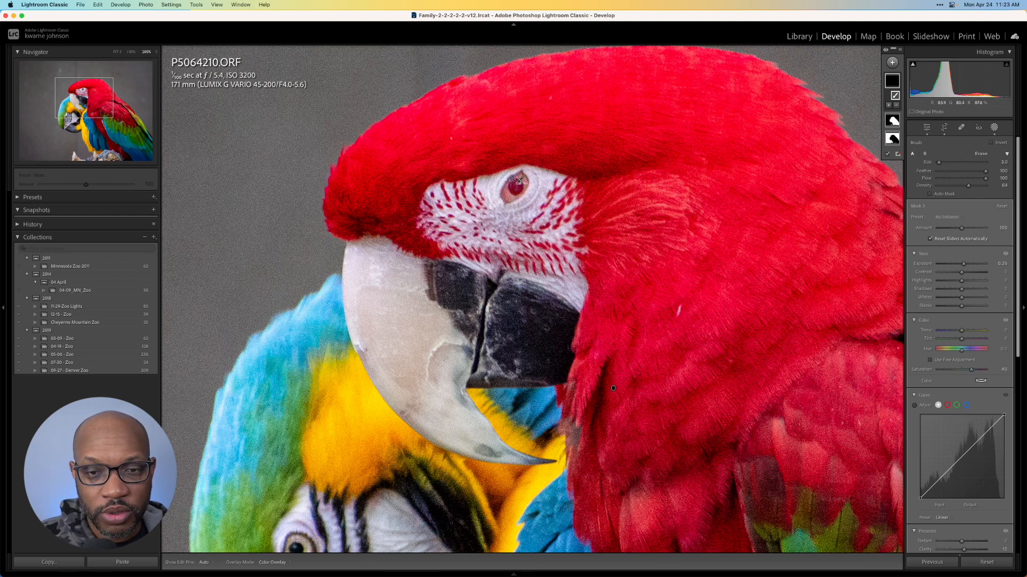
key(o)
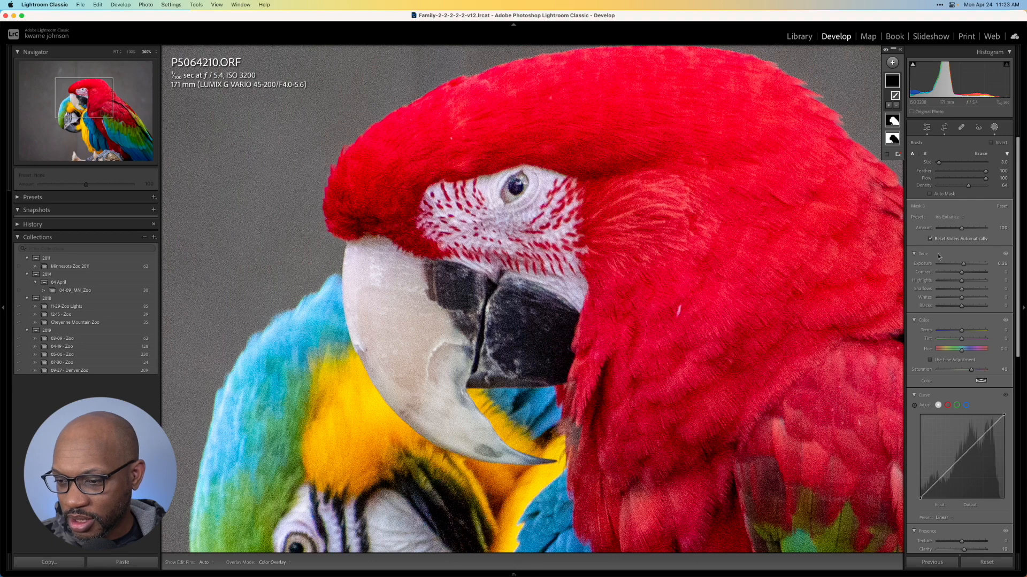
Step: Compare the red parrot's eye with the mask adjustments off and on, and close the masking tools
scroll(951, 389, down, 1)
scroll(950, 390, down, 5)
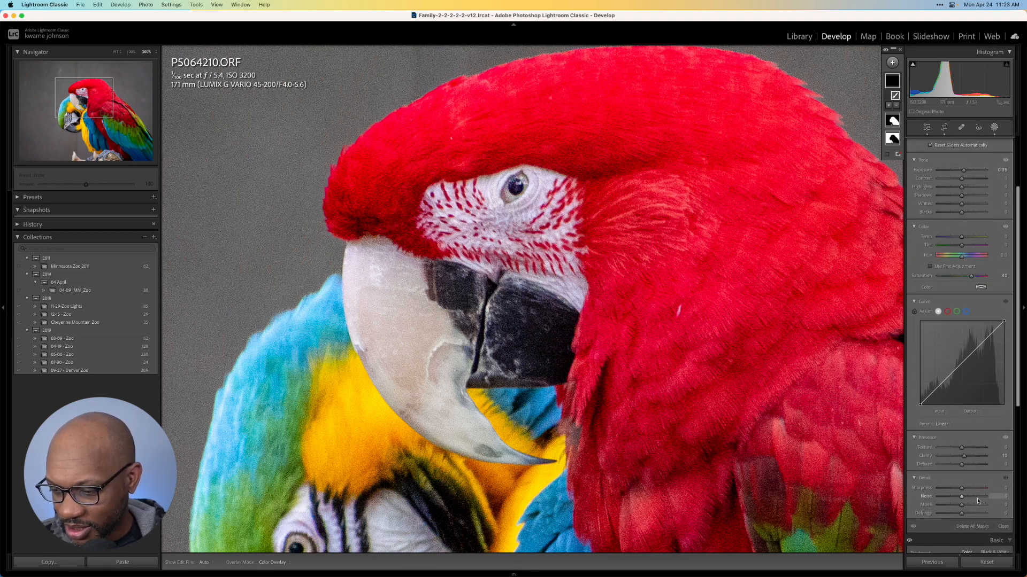
click(914, 529)
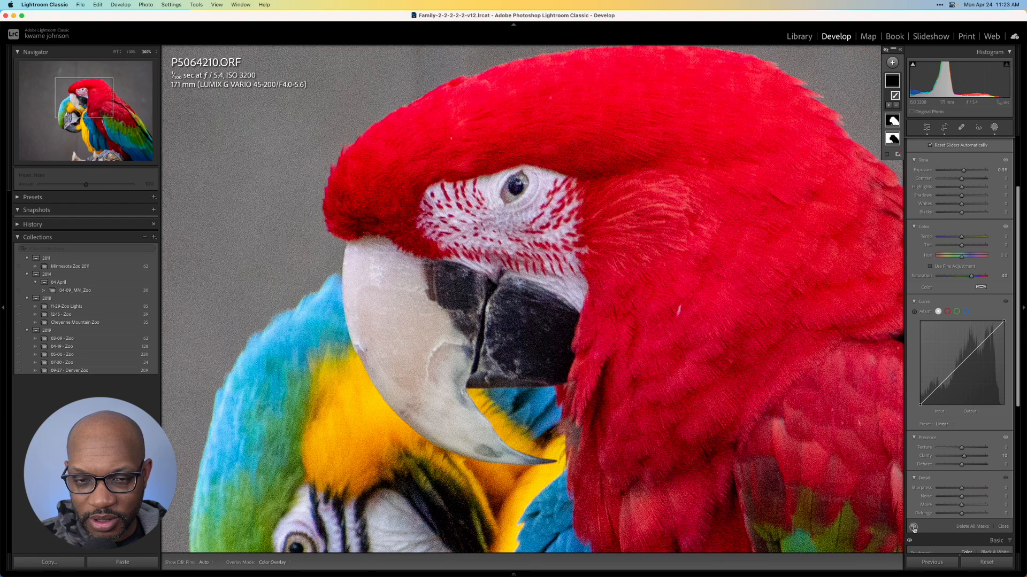
click(914, 529)
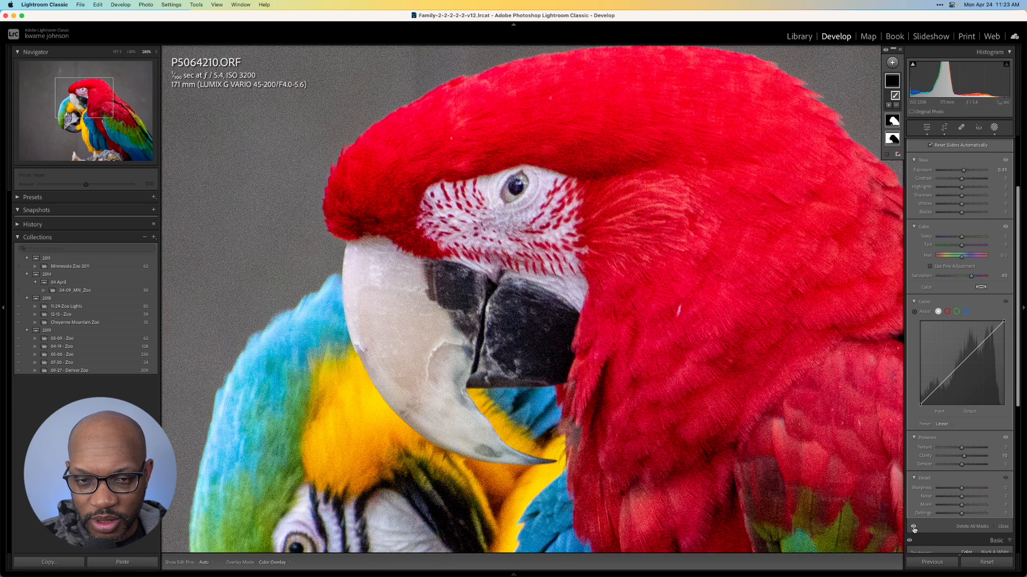
click(914, 529)
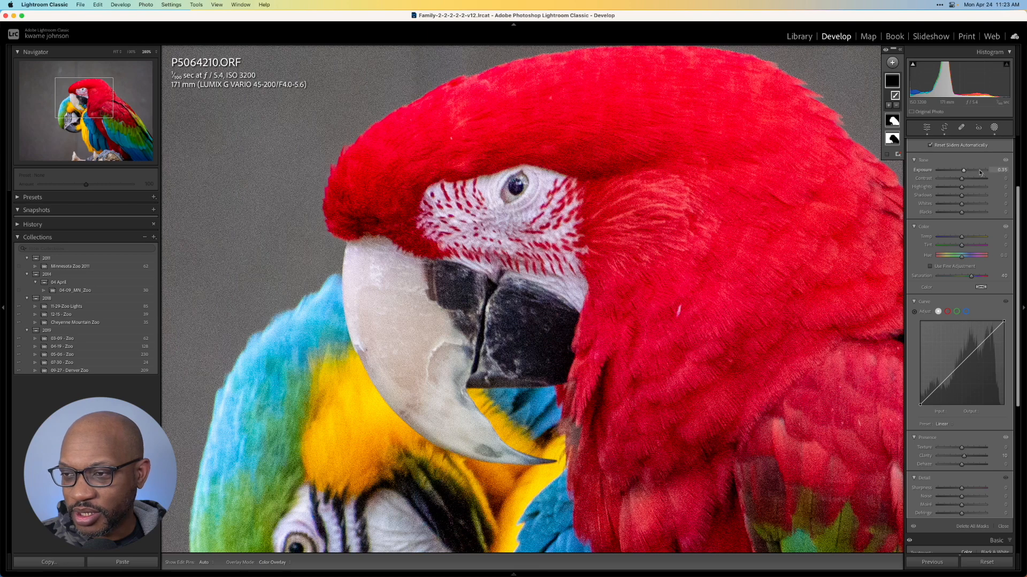
scroll(978, 177, up, 4)
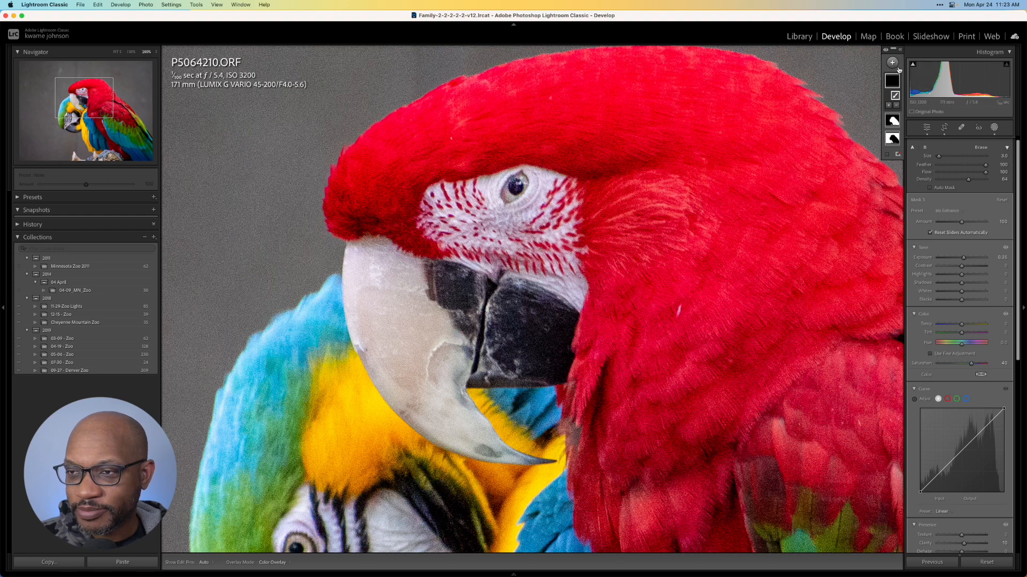
scroll(993, 430, down, 5)
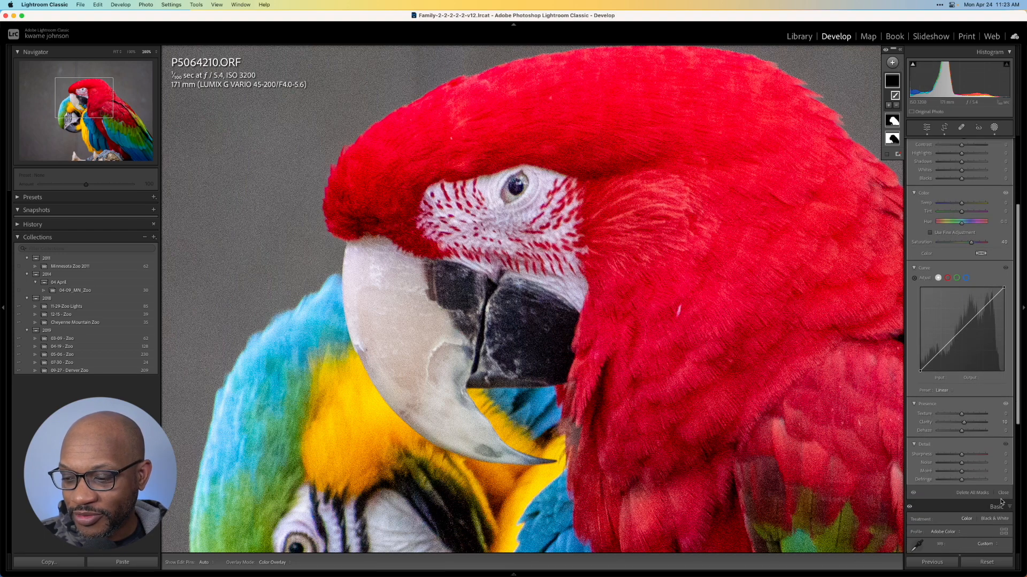
click(1003, 492)
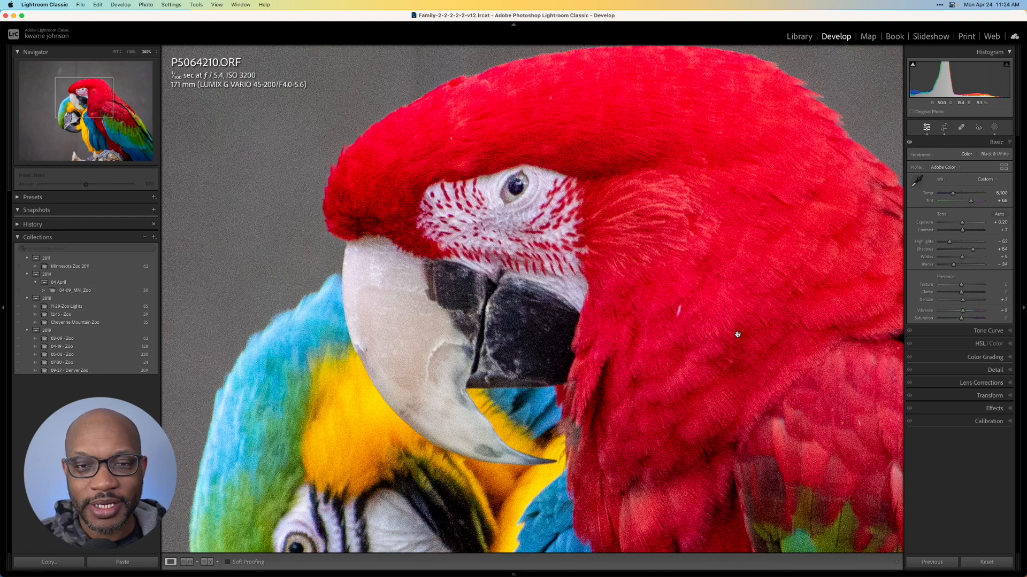
Step: View the whole photo and toggle between its before and after versions to judge the edit
click(647, 242)
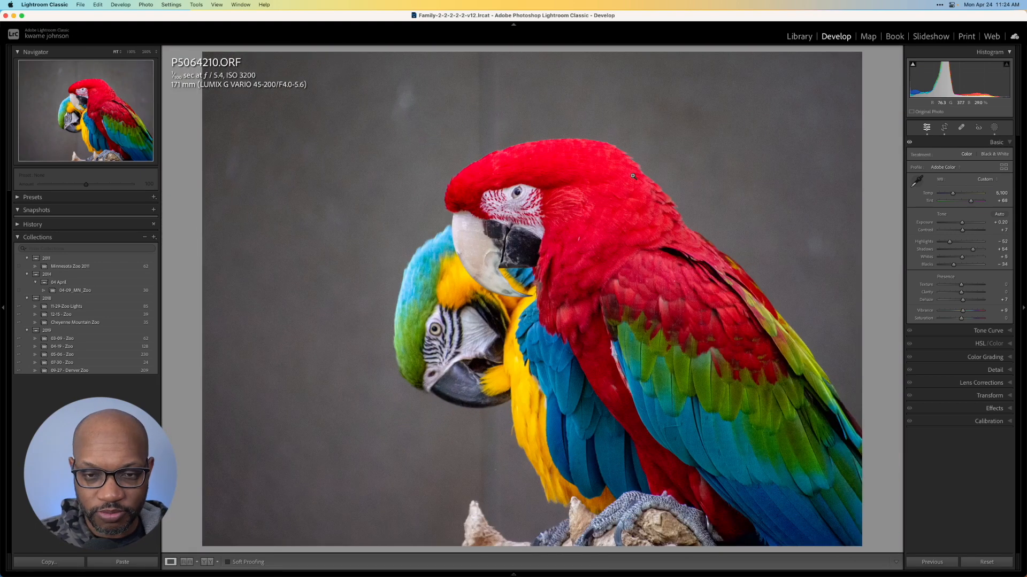
key(backslash)
key(backslash)
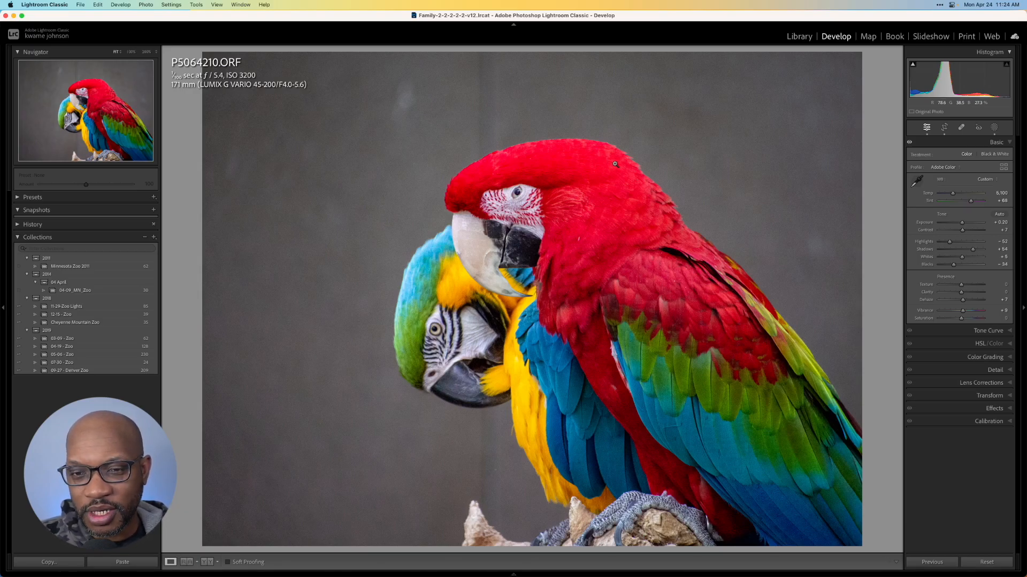
key(backslash)
key(backslash)
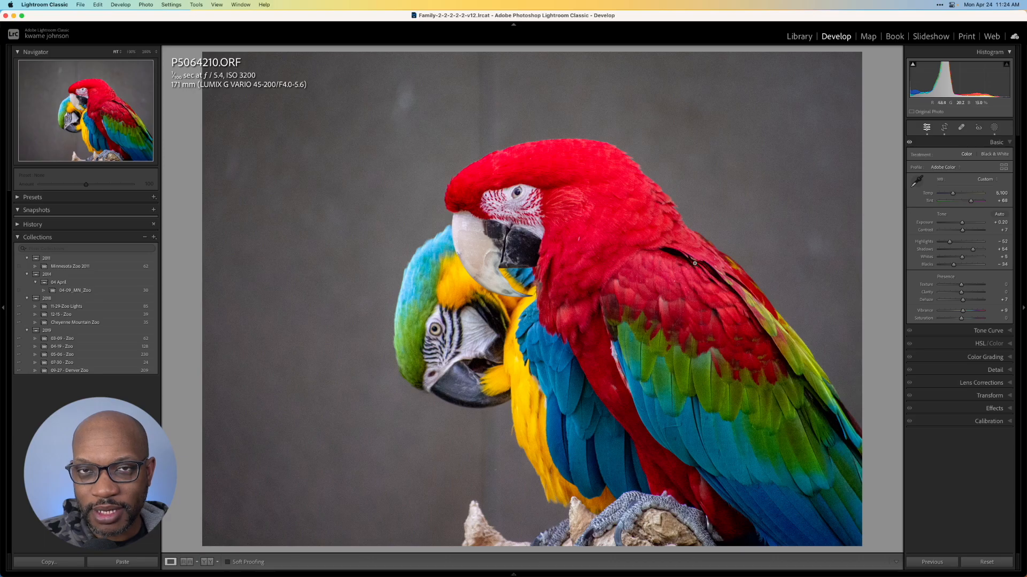
Step: Run AI Denoise on the raw photo with Amount 45 to produce an enhanced DNG
click(982, 370)
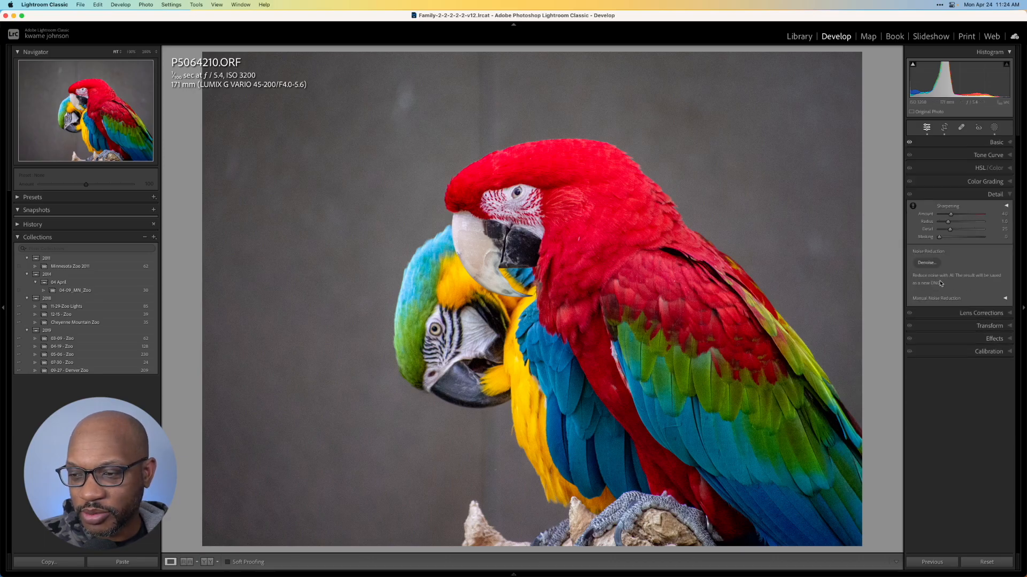
click(927, 262)
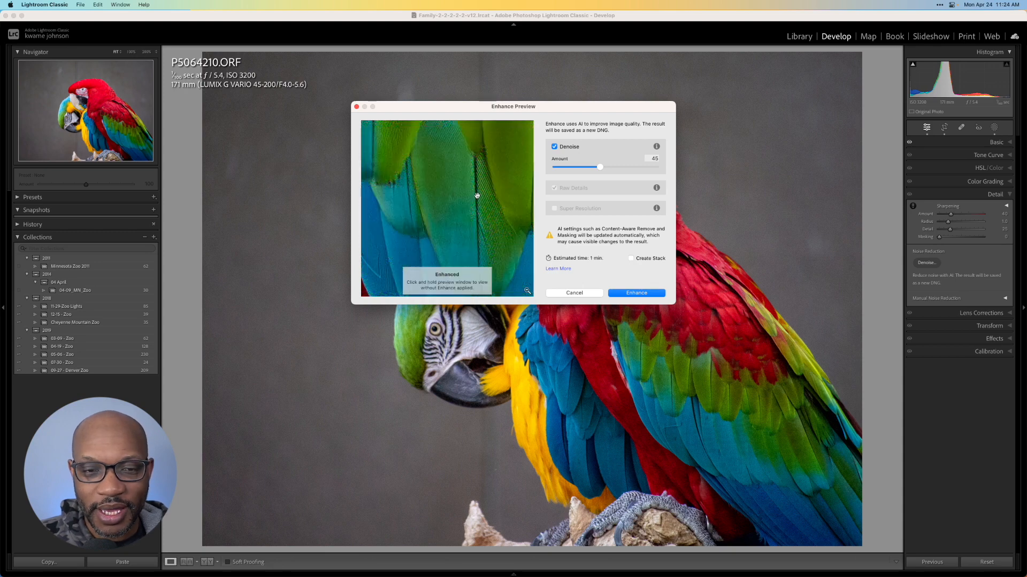
click(638, 293)
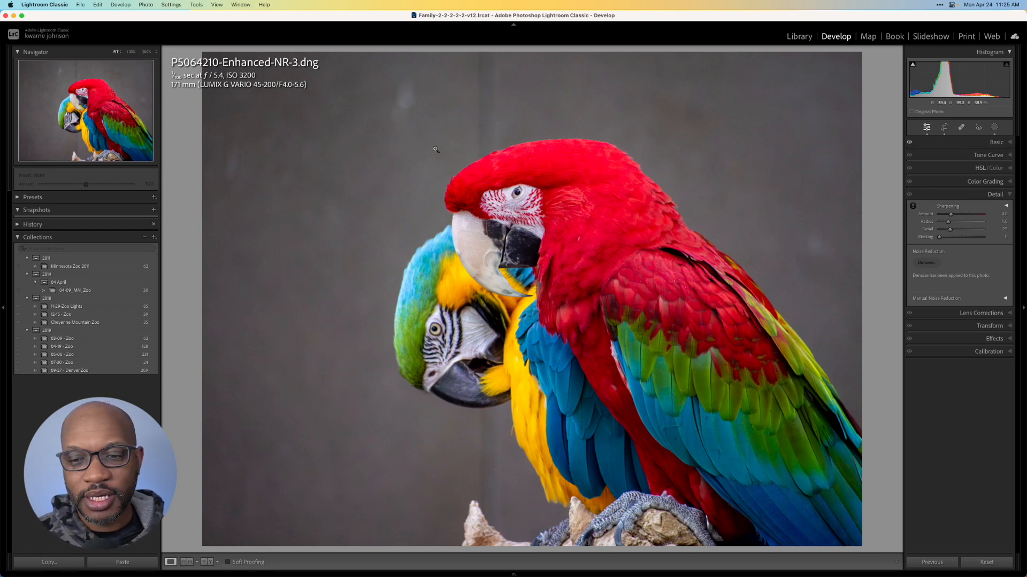
Step: Examine the denoised photo's red feathers and background up close, and compare it with the original raw file
click(638, 184)
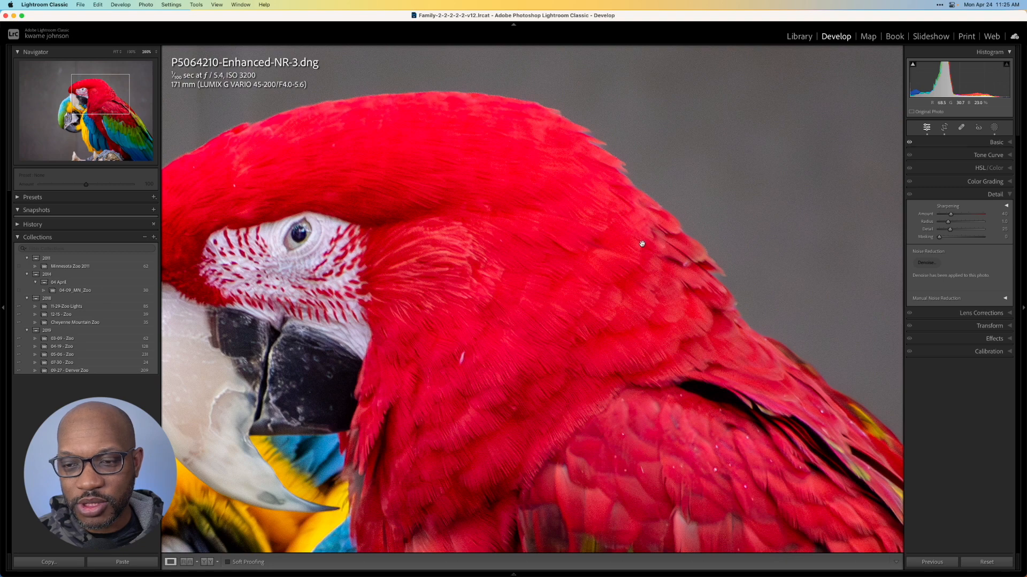
drag(644, 243, 581, 237)
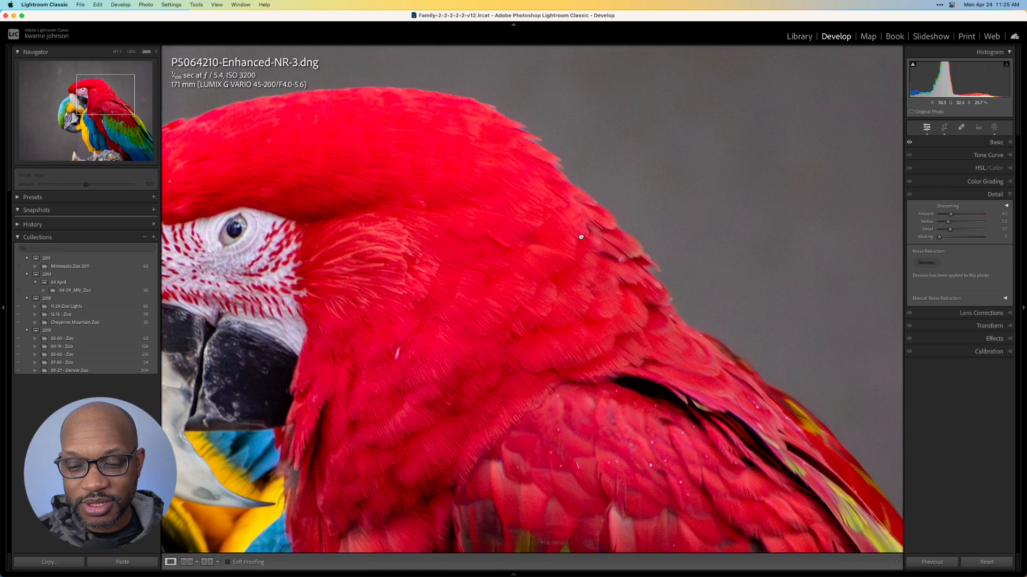
click(550, 197)
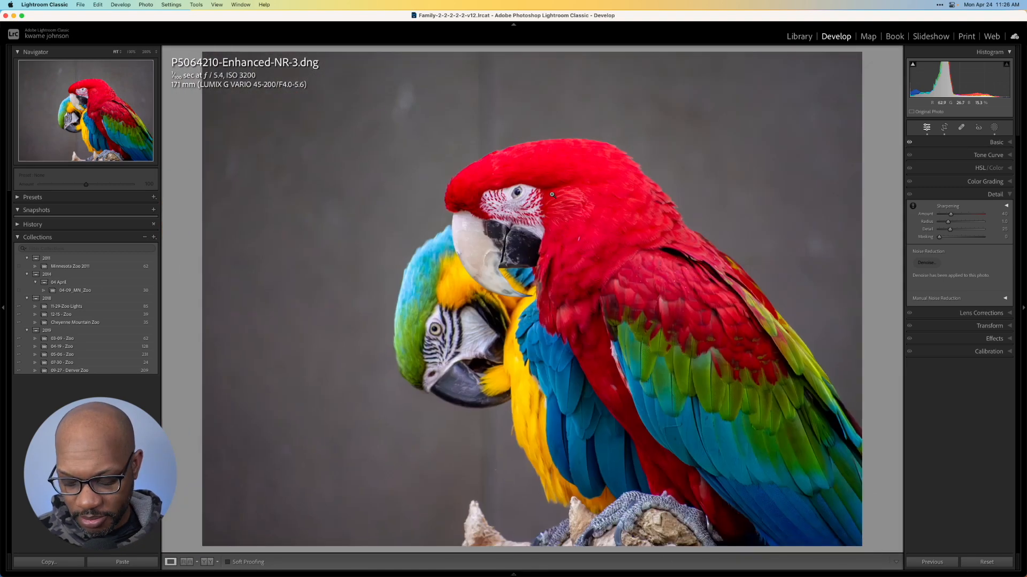
key(Left)
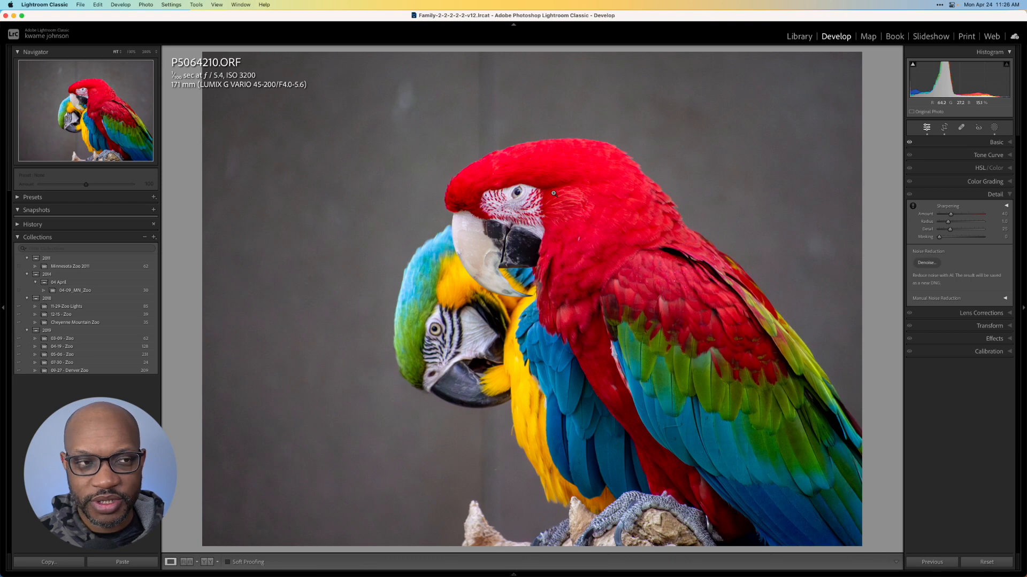
key(Right)
key(Right)
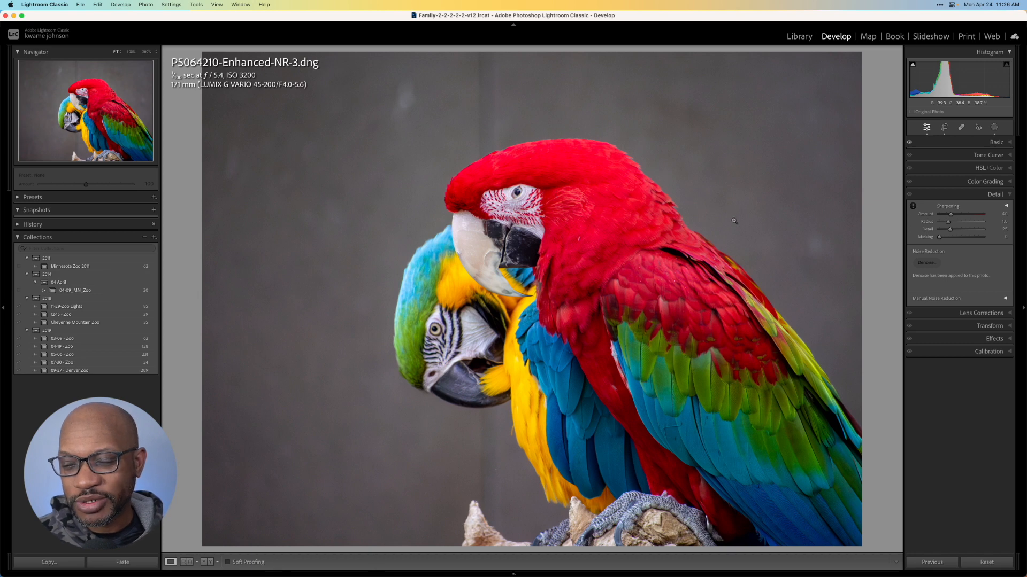
Step: Add a Highlight Priority post-crop vignette with Amount about -12 and check the red parrot's head up close
click(986, 338)
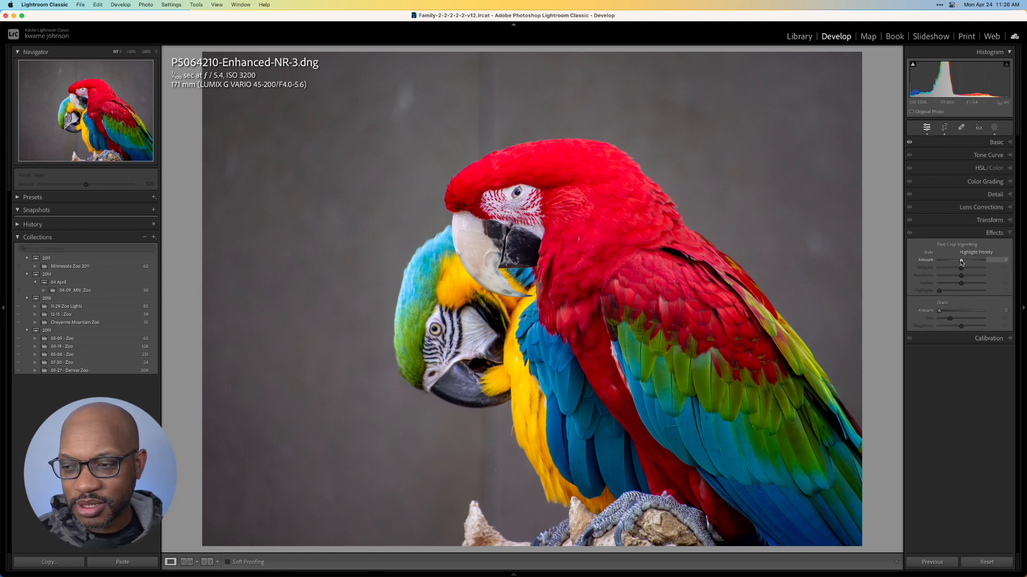
drag(961, 261, 960, 264)
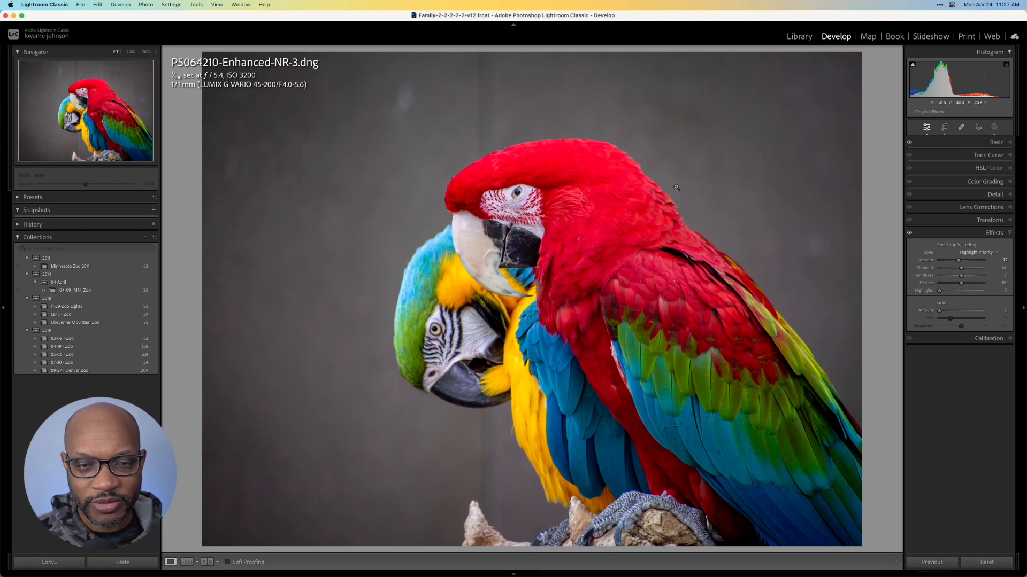
click(520, 155)
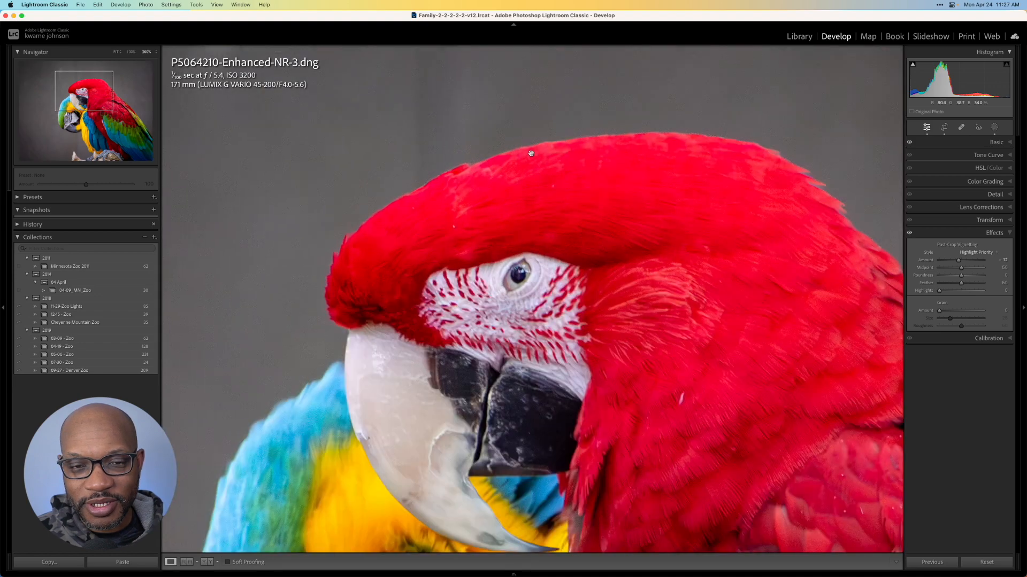
click(691, 139)
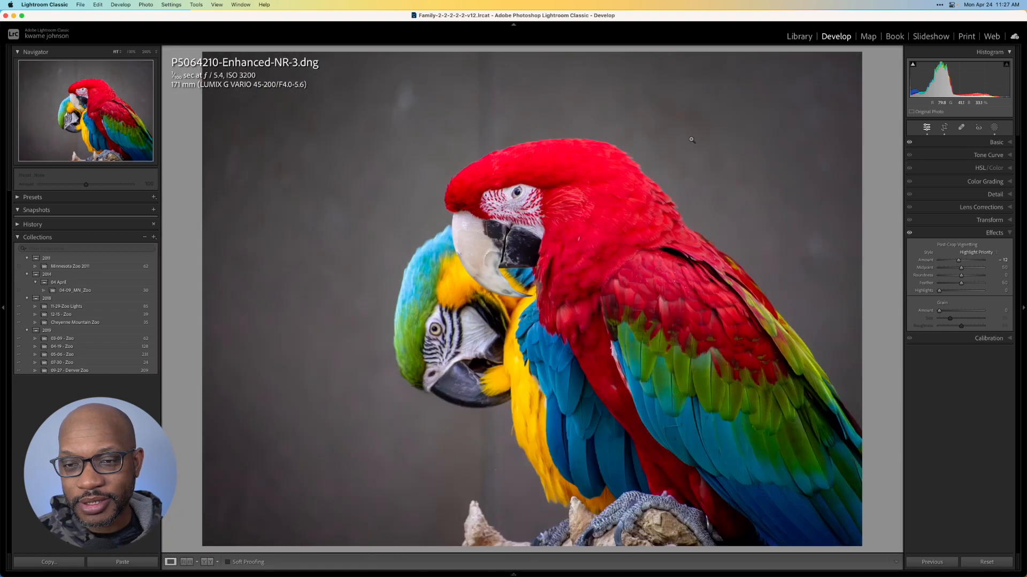